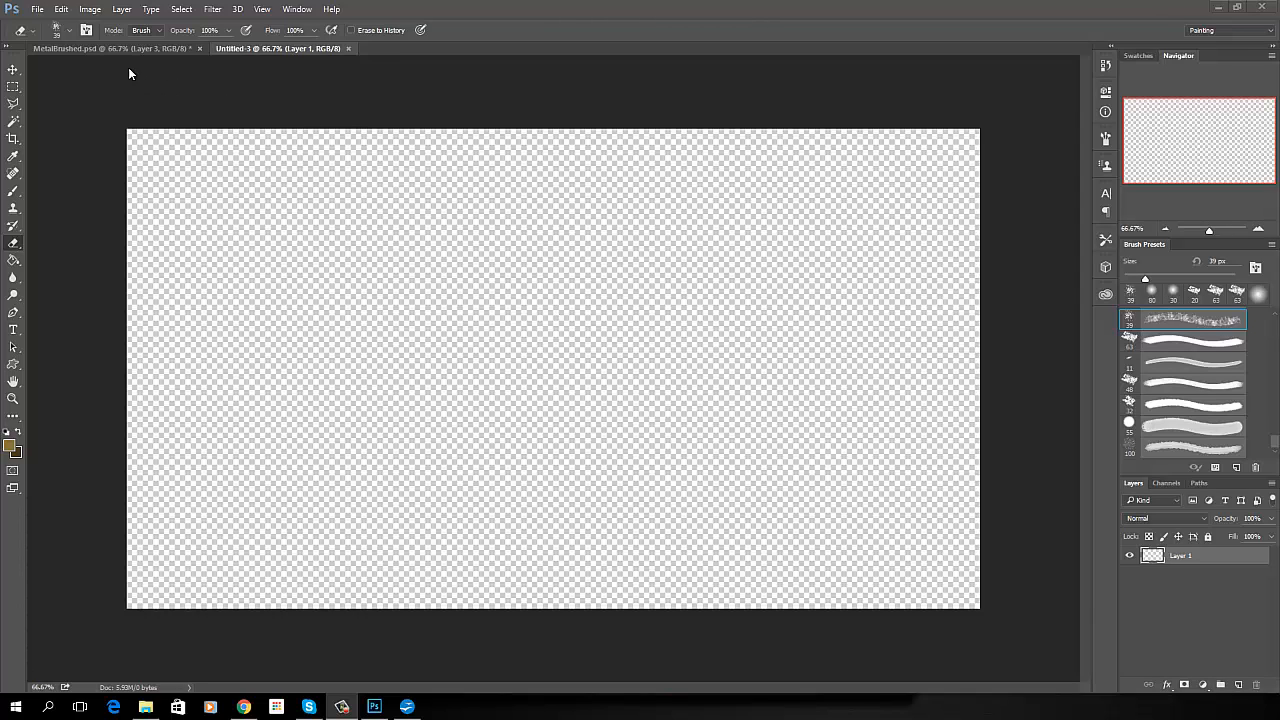
Paste the brushed metal texture from MetalBrushed.psd into the empty Untitled-3 document.
left_click(85, 48)
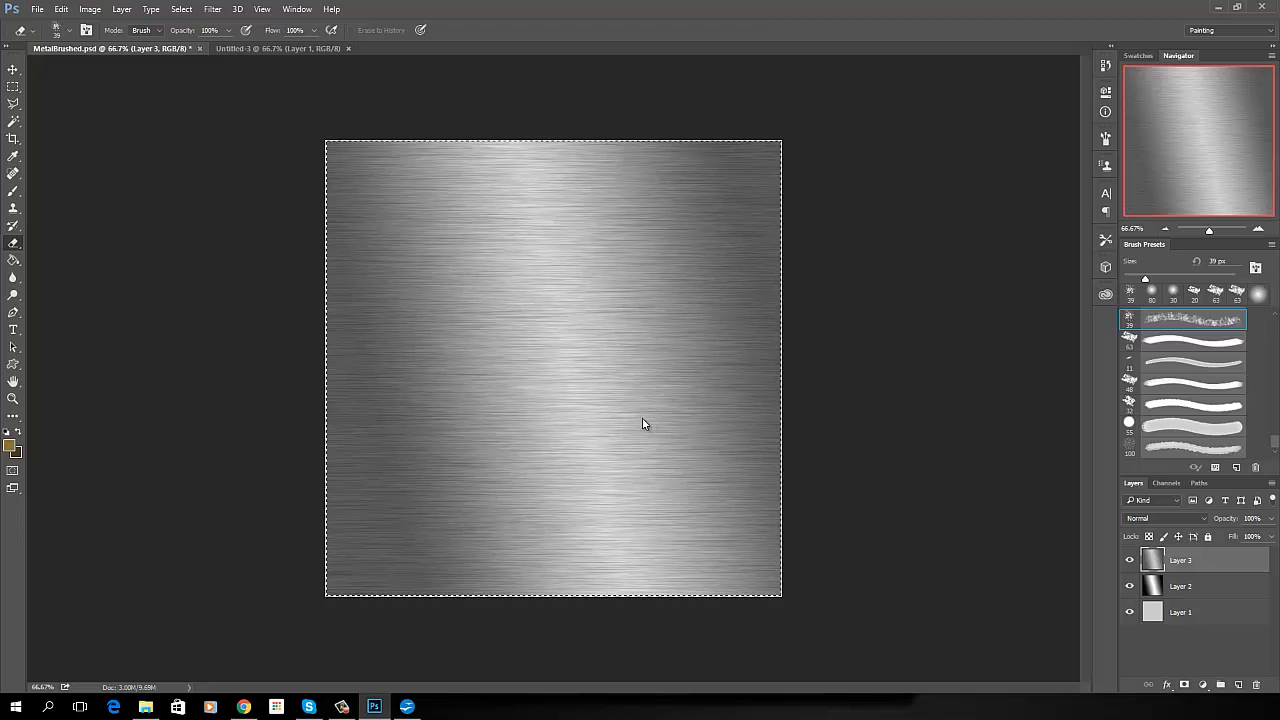
left_click(282, 50)
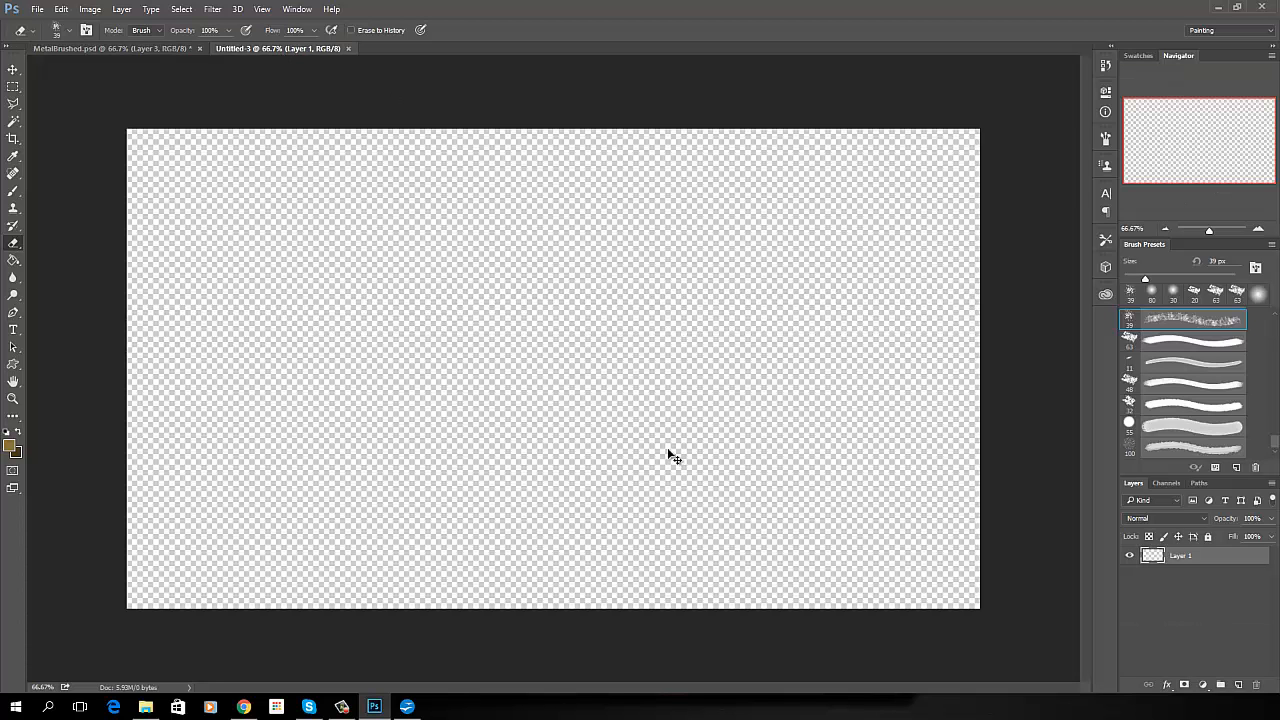
key("ctrl+v")
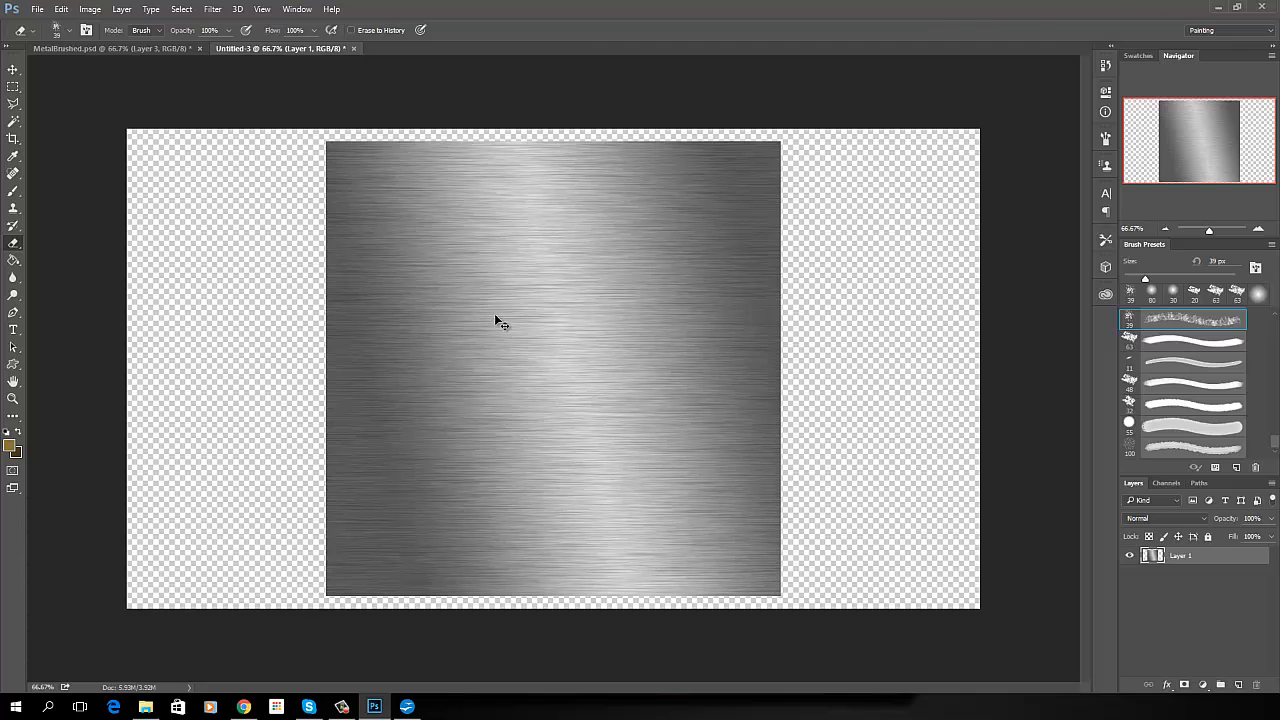
Stretch the pasted metal texture with Free Transform to fill the whole canvas, 187.50% wide and 105.47% high.
key("ctrl+t")
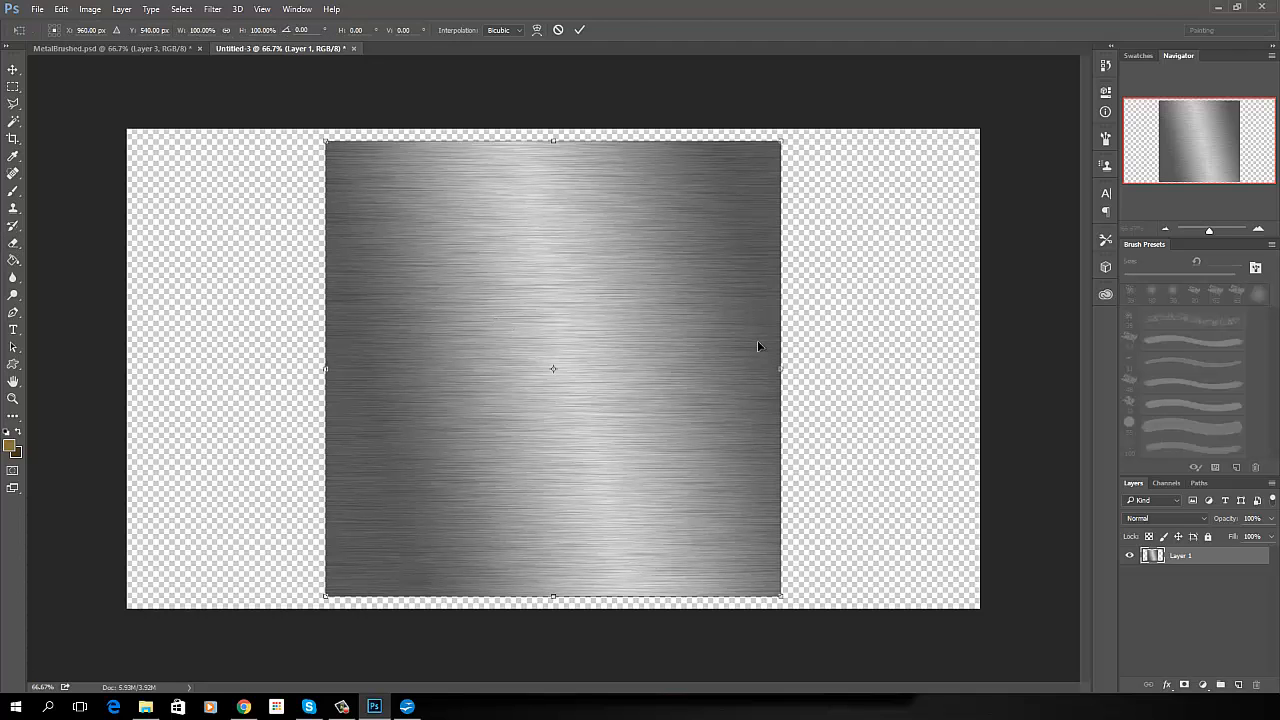
left_click_drag(787, 369, 977, 369)
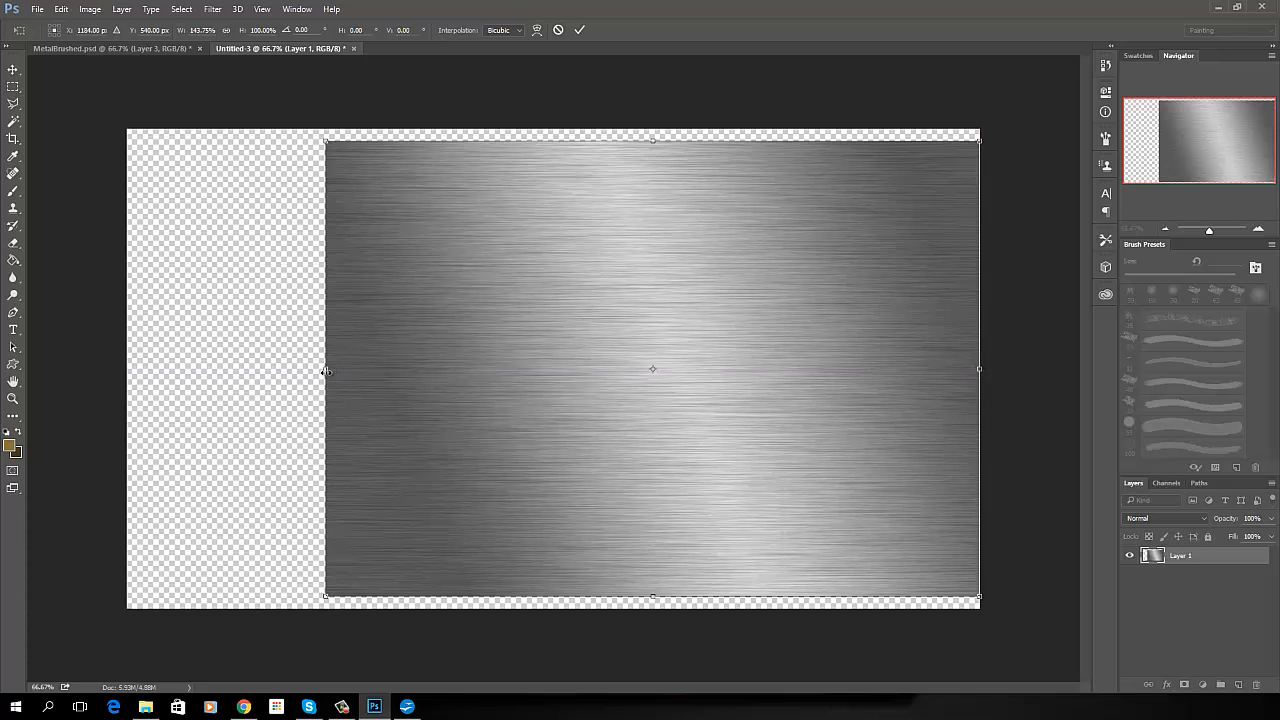
left_click_drag(297, 373, 127, 368)
left_click_drag(553, 142, 554, 129)
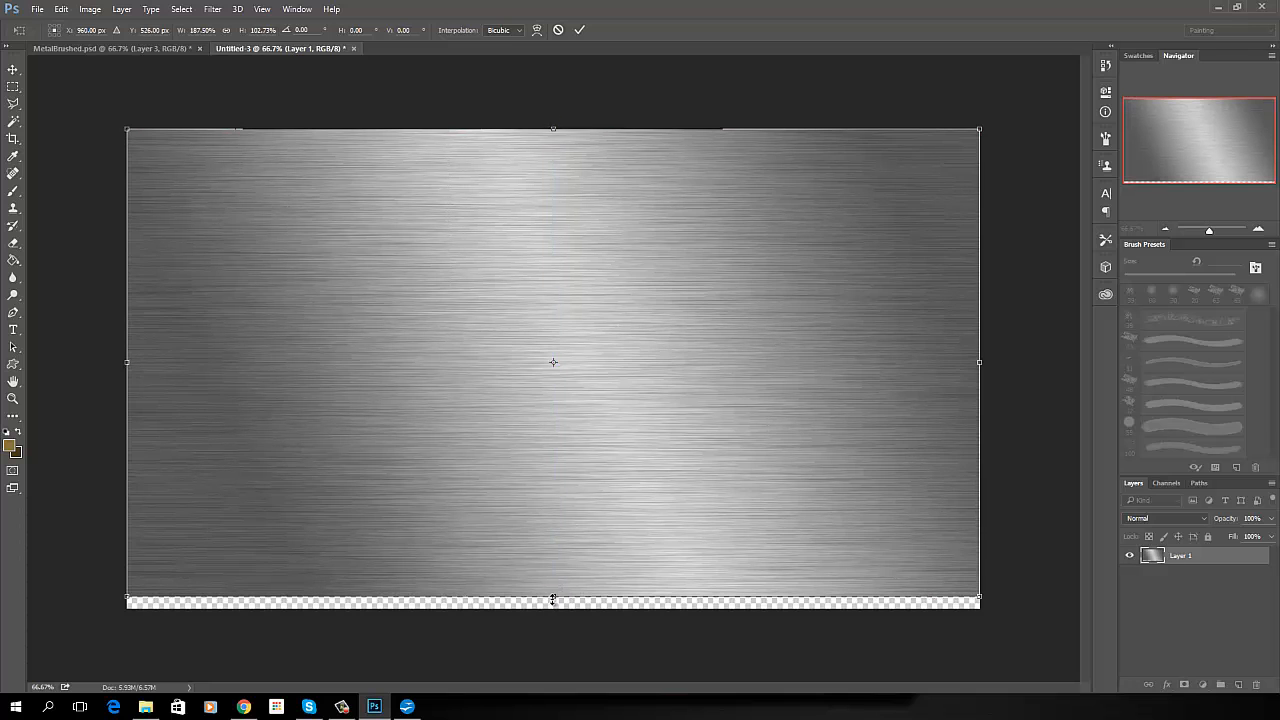
left_click_drag(553, 599, 553, 607)
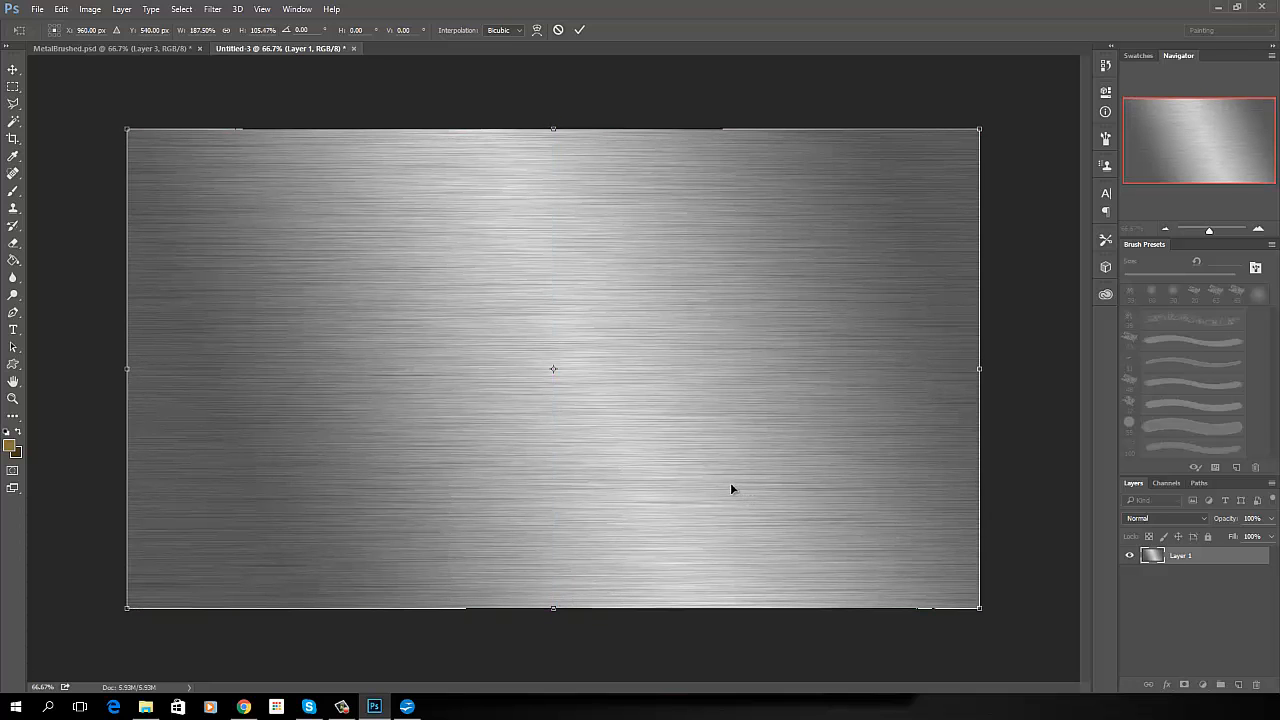
key("Return")
key("e")
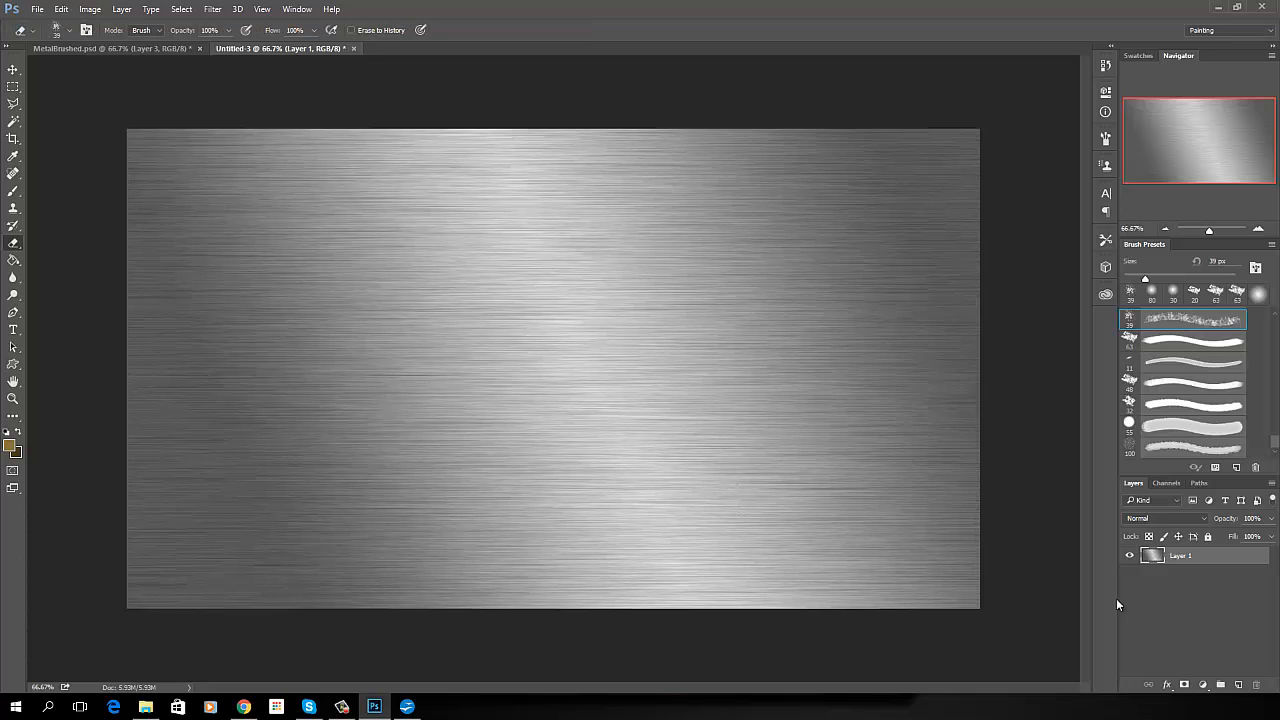
On a new layer, draw a white rounded rectangle about 901 by 1046 px with 10 px corners in the middle of the canvas.
left_click(1238, 684)
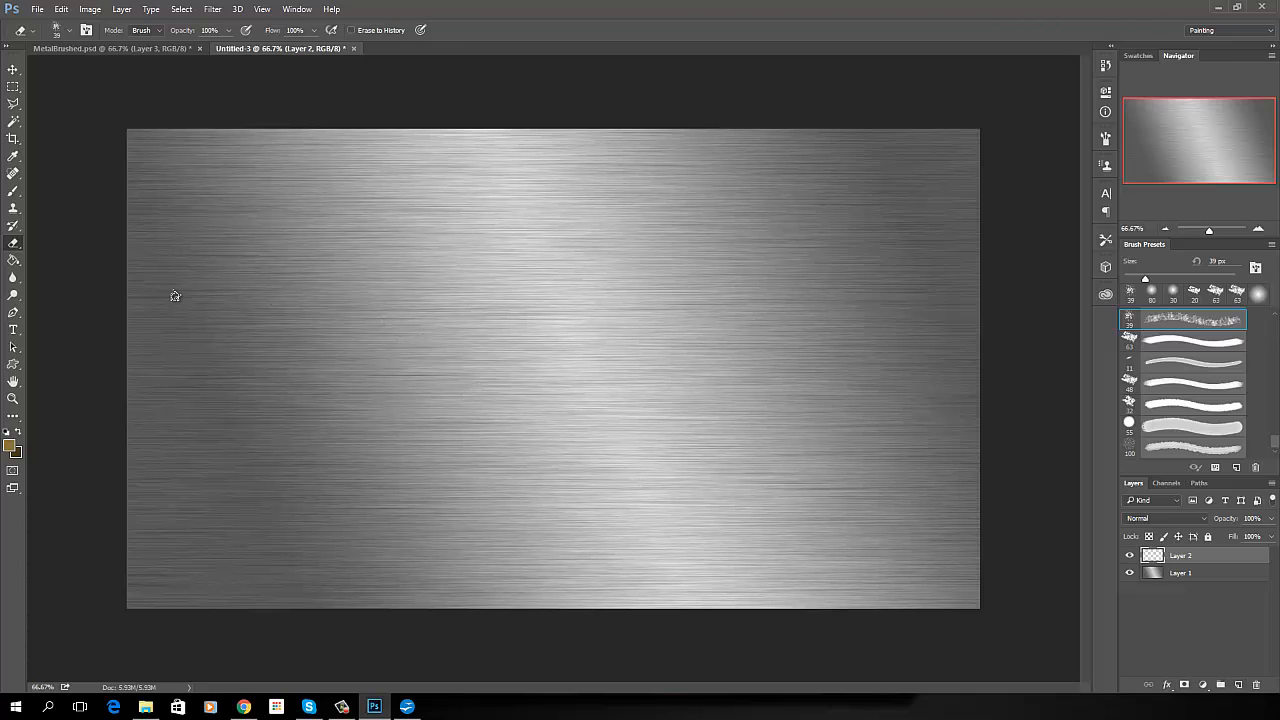
left_click(13, 364)
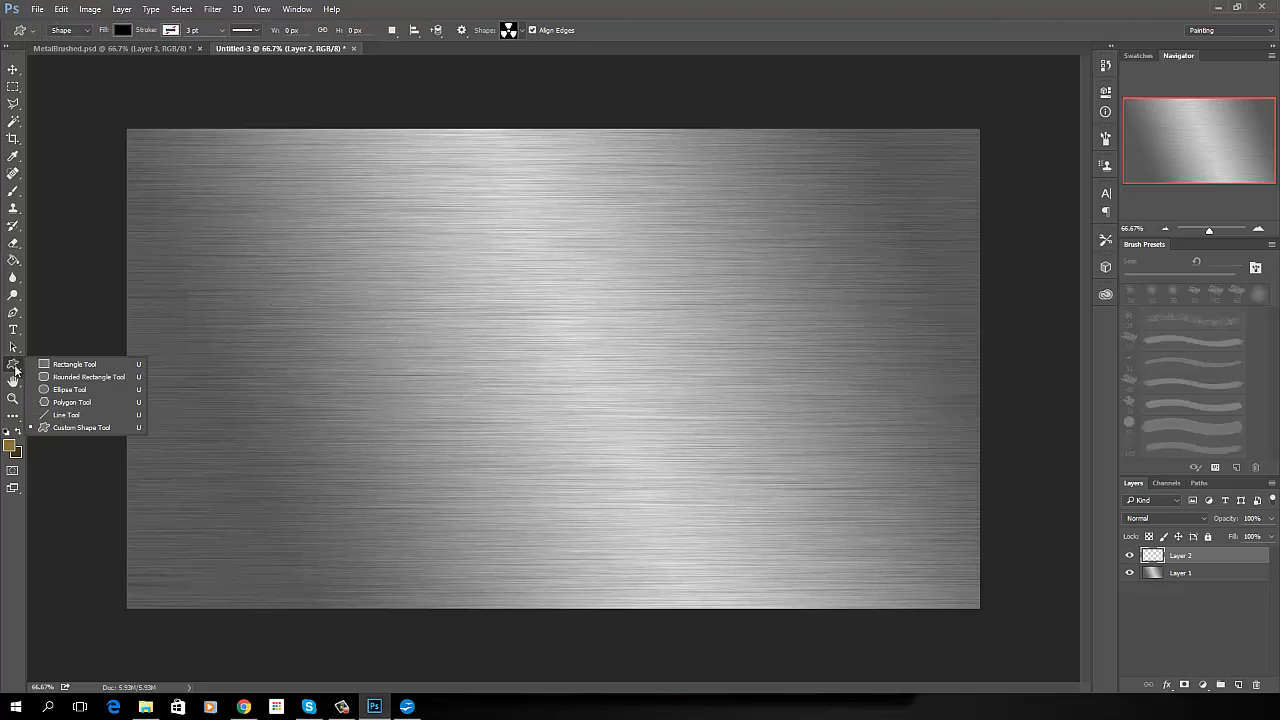
left_click(75, 377)
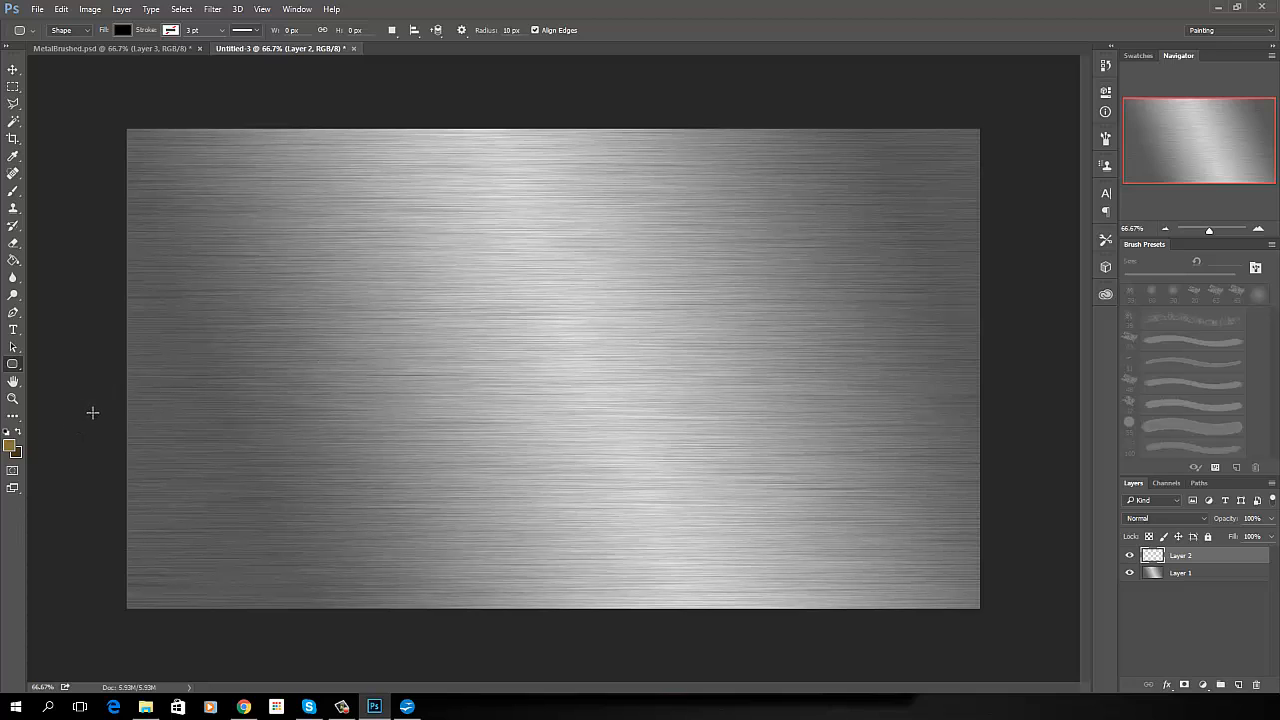
key("d")
left_click(18, 433)
left_click_drag(361, 137, 760, 601)
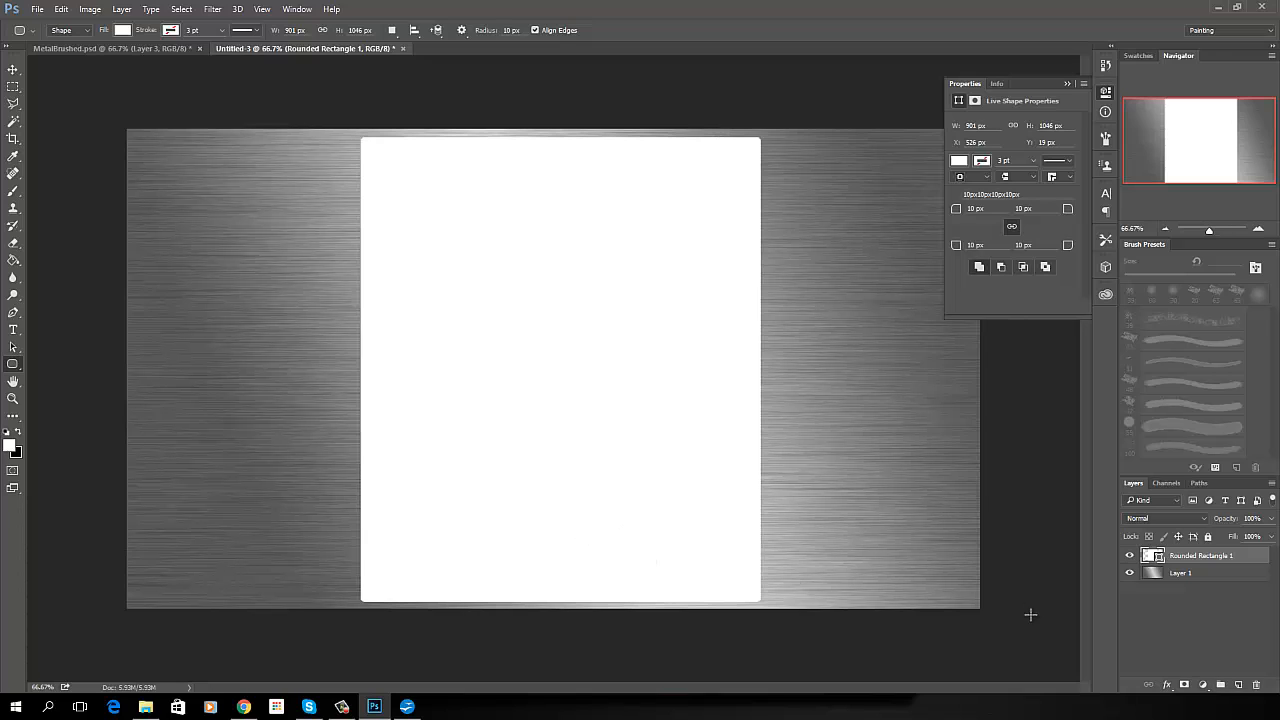
Rasterize the rounded rectangle layer and shift the white panel slightly so it sits centred on the metal background.
right_click(1223, 554)
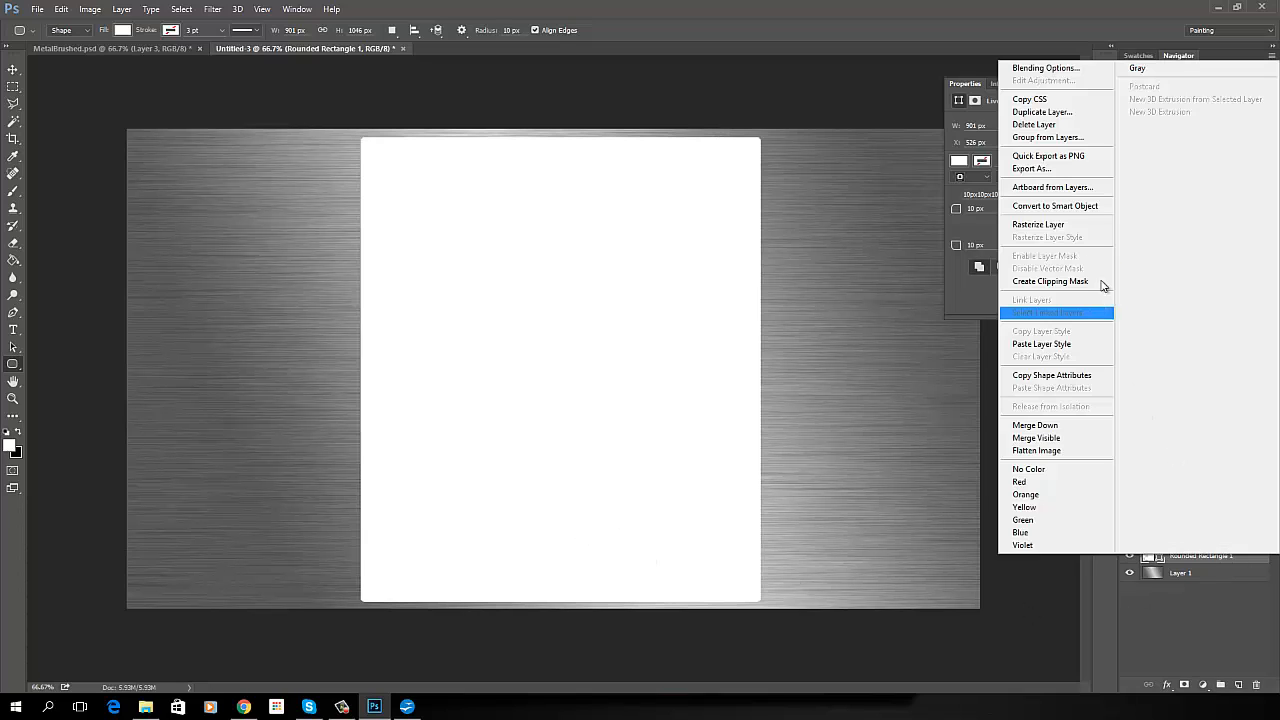
left_click(1054, 229)
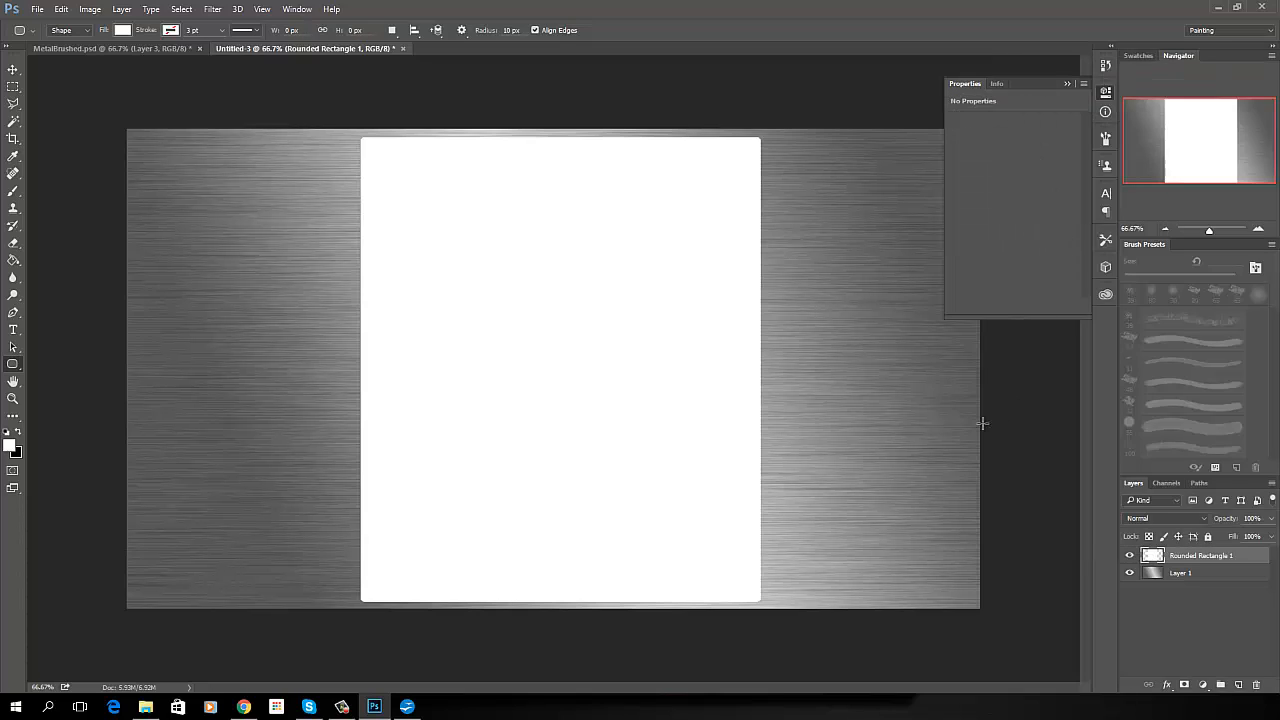
key("v")
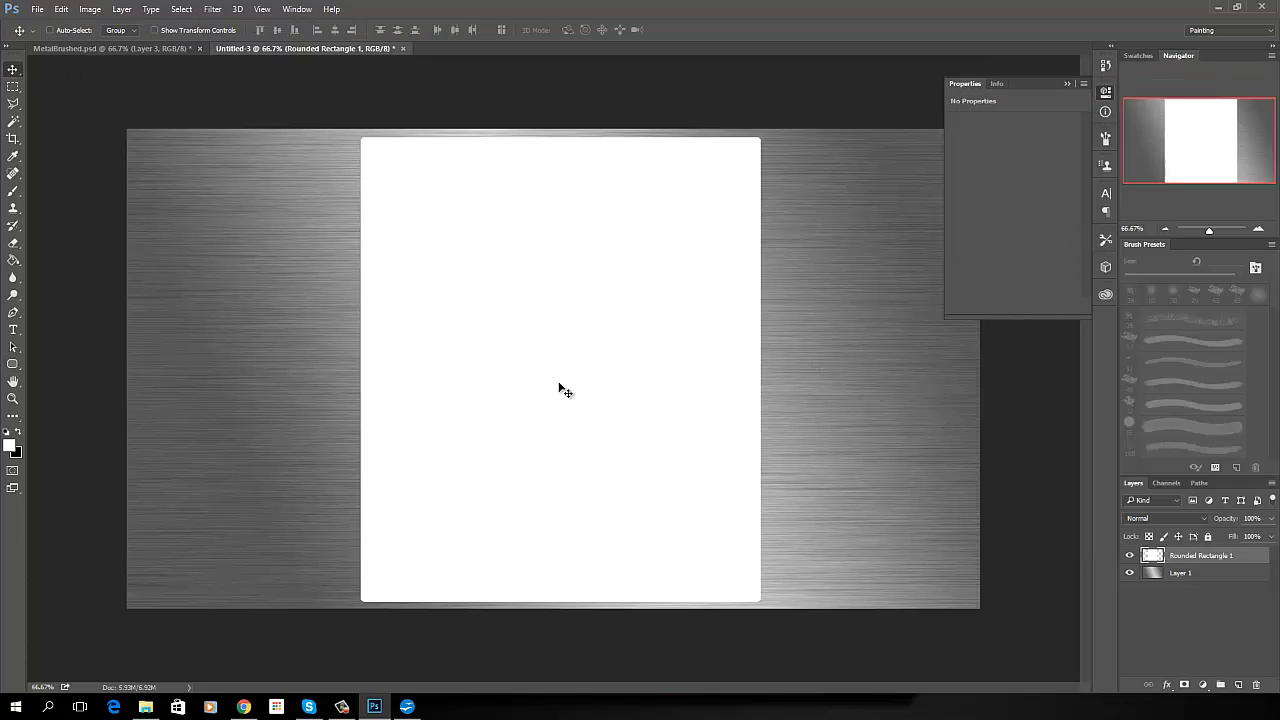
left_click_drag(558, 381, 550, 380)
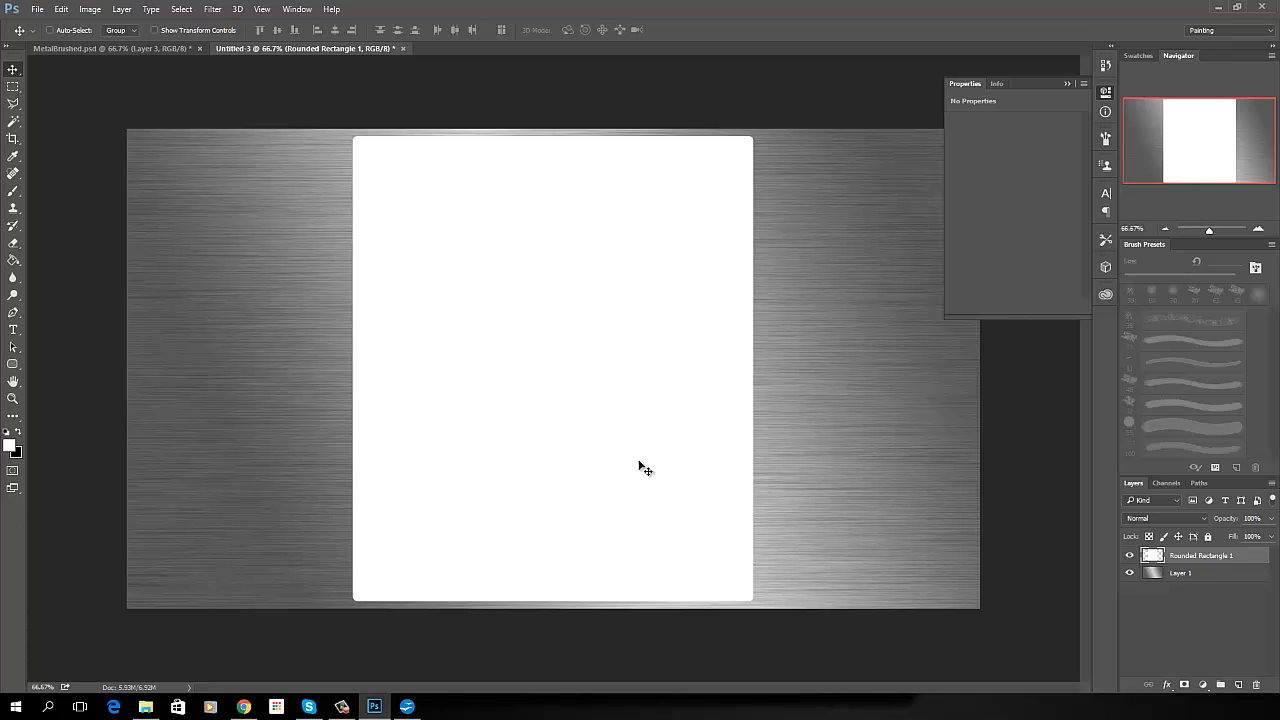
left_click(1067, 84)
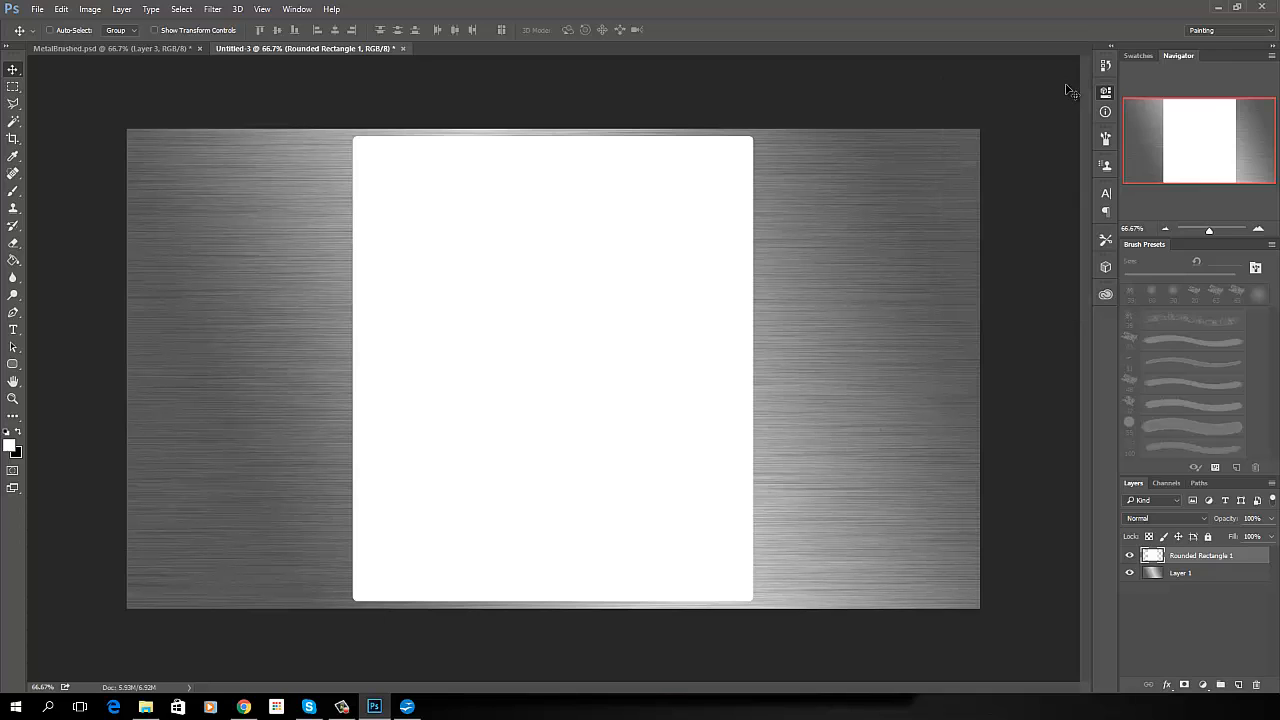
Load the white panel's outline as a selection and subtract a wide middle band, leaving its upper and lower parts selected.
left_click(1155, 560, "ctrl")
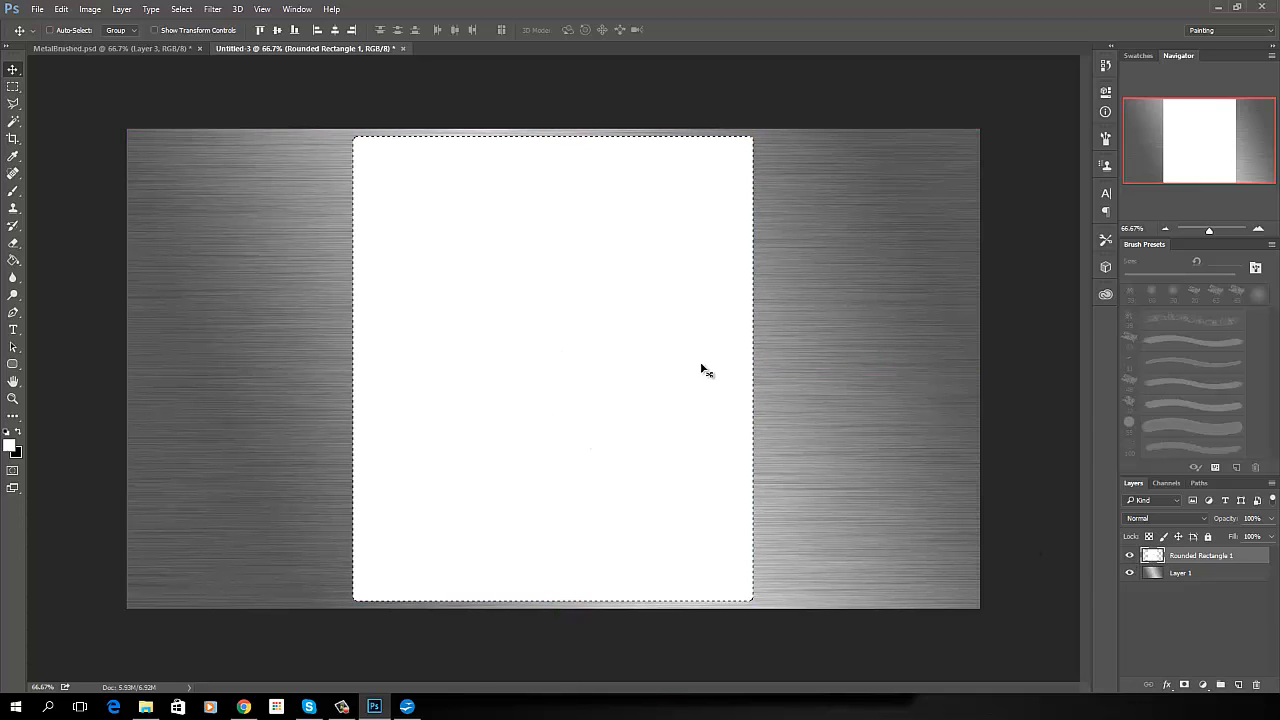
left_click(14, 87)
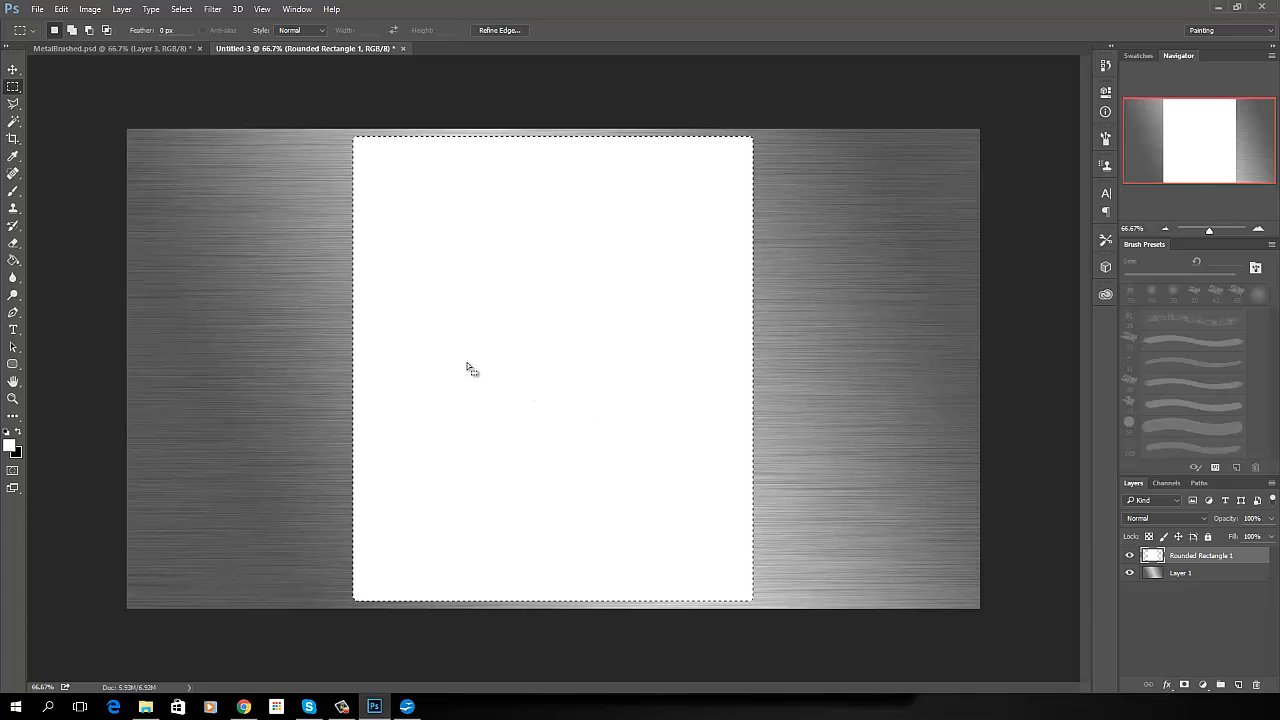
key("alt")
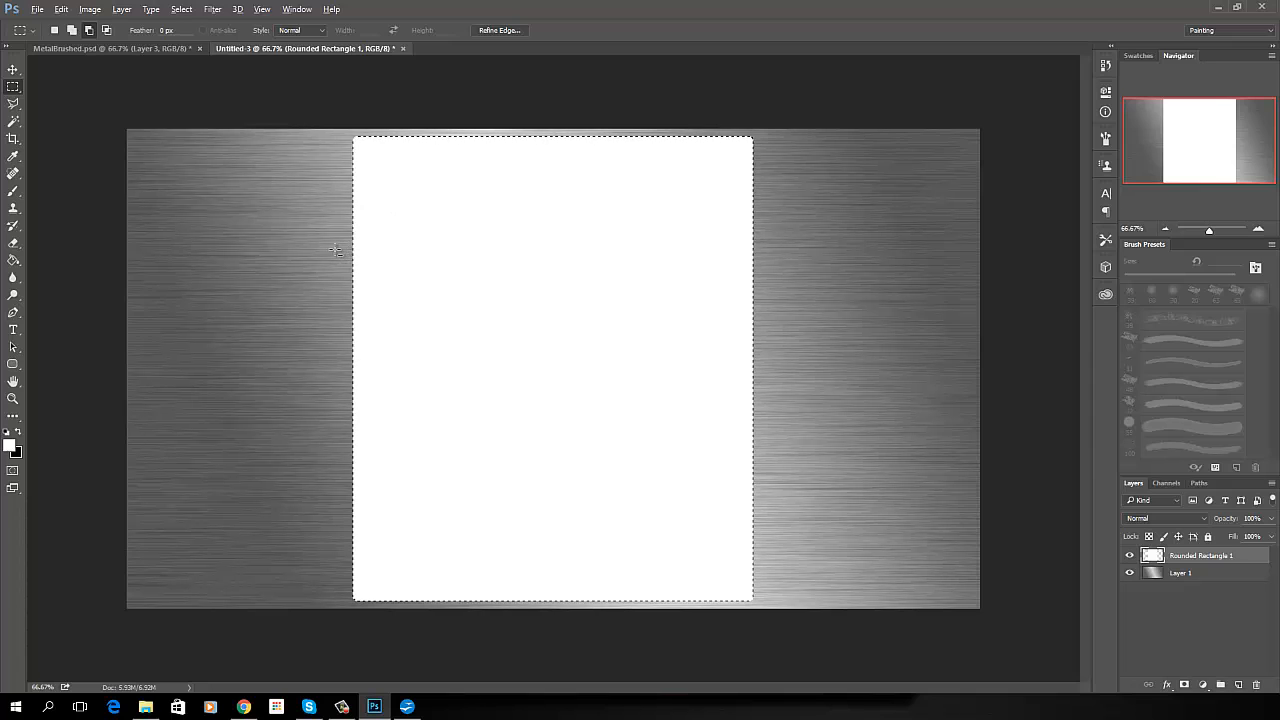
left_click_drag(333, 246, 775, 483)
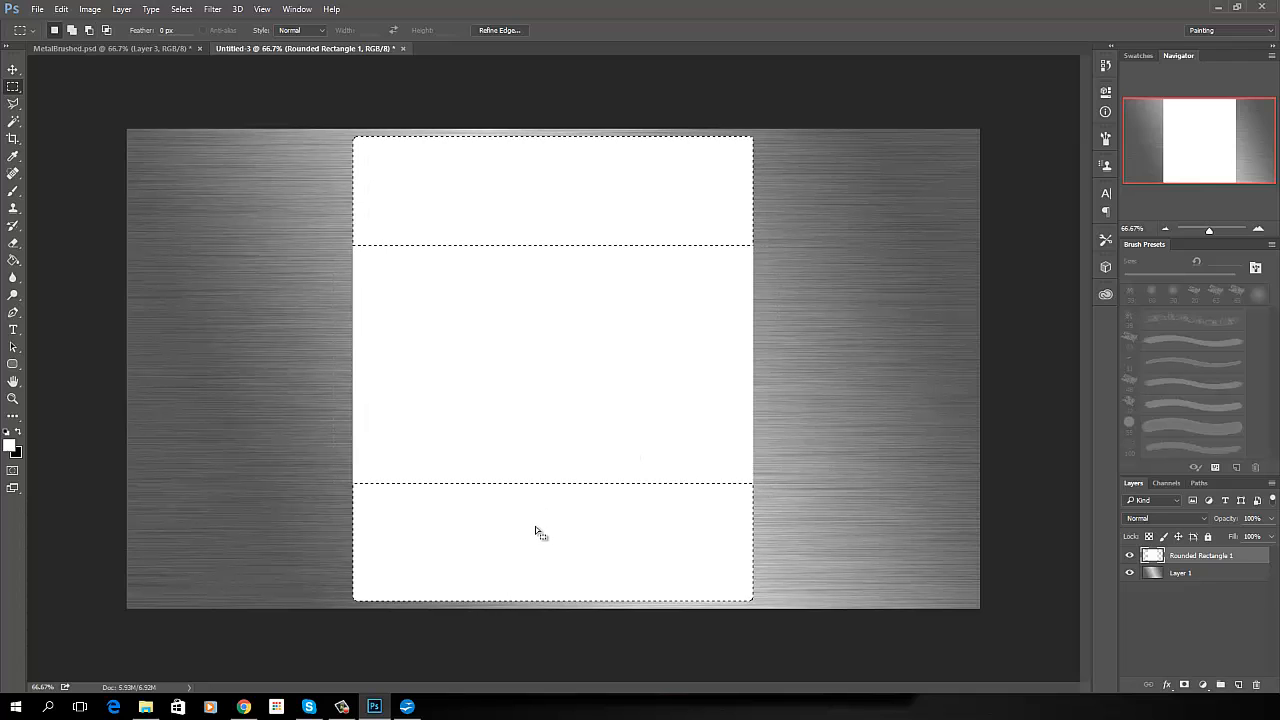
Set the foreground colour to dark orange c74904.
left_click(12, 447)
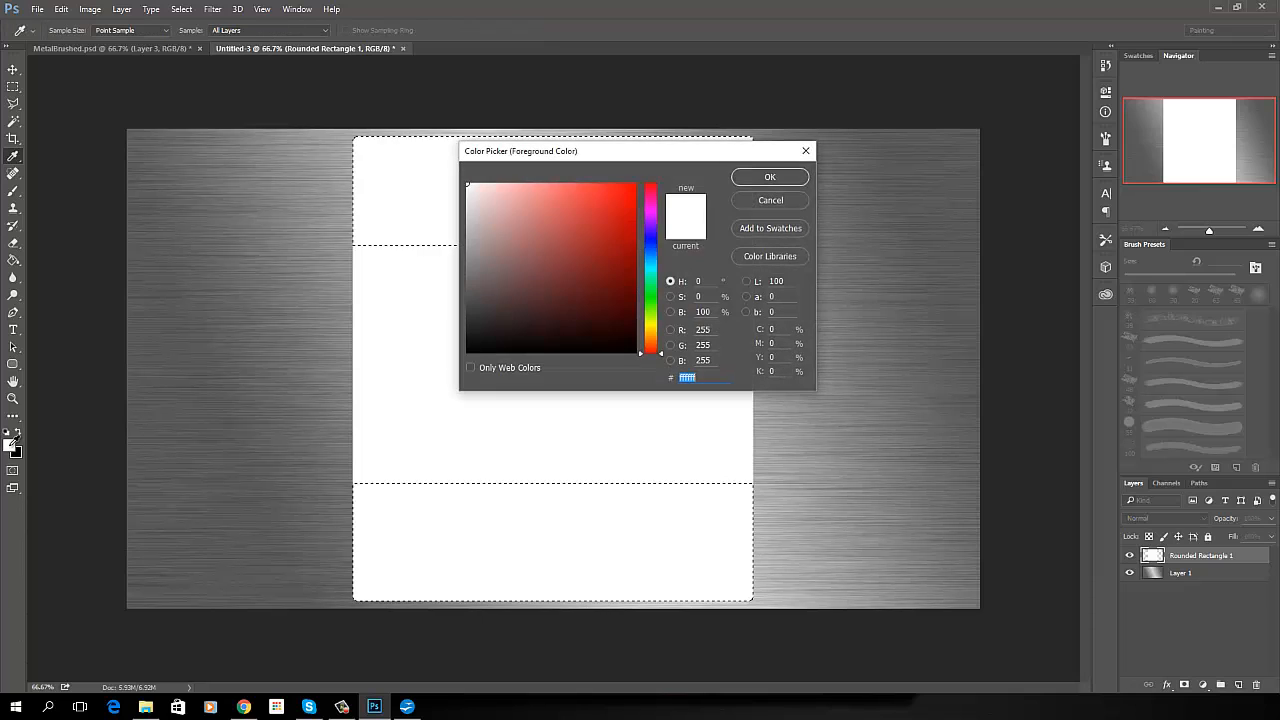
left_click(652, 345)
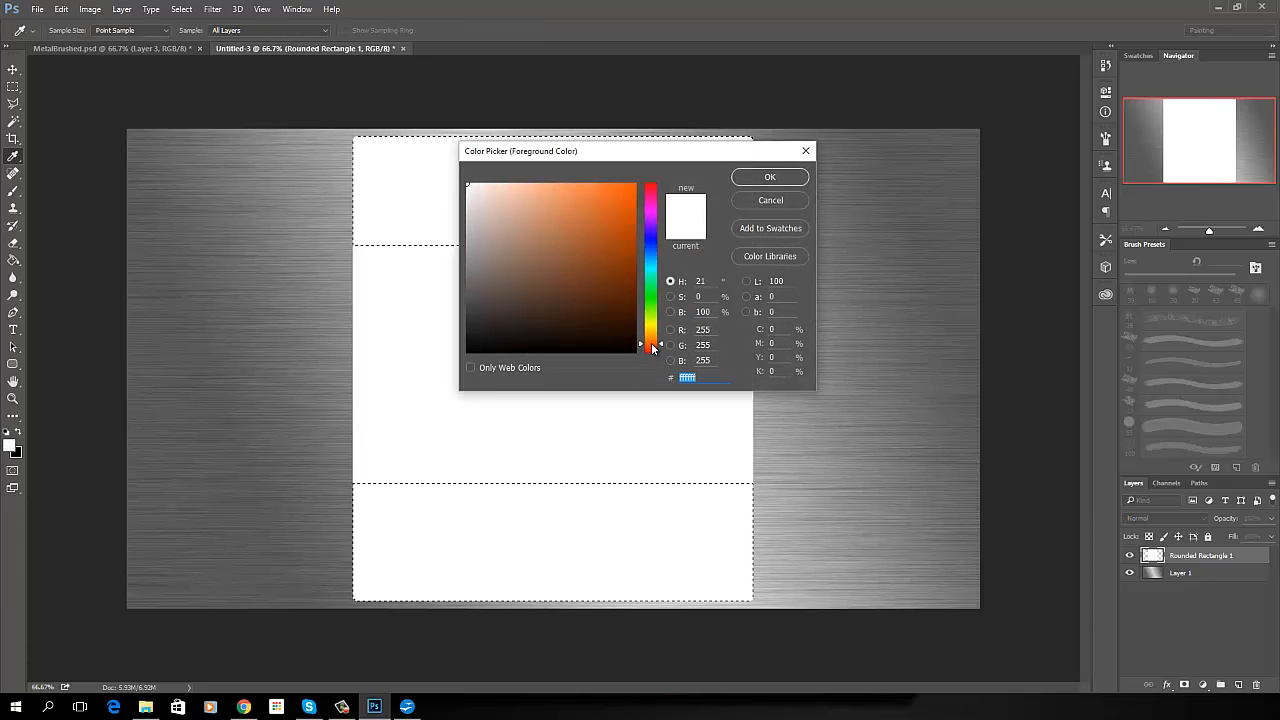
left_click(631, 220)
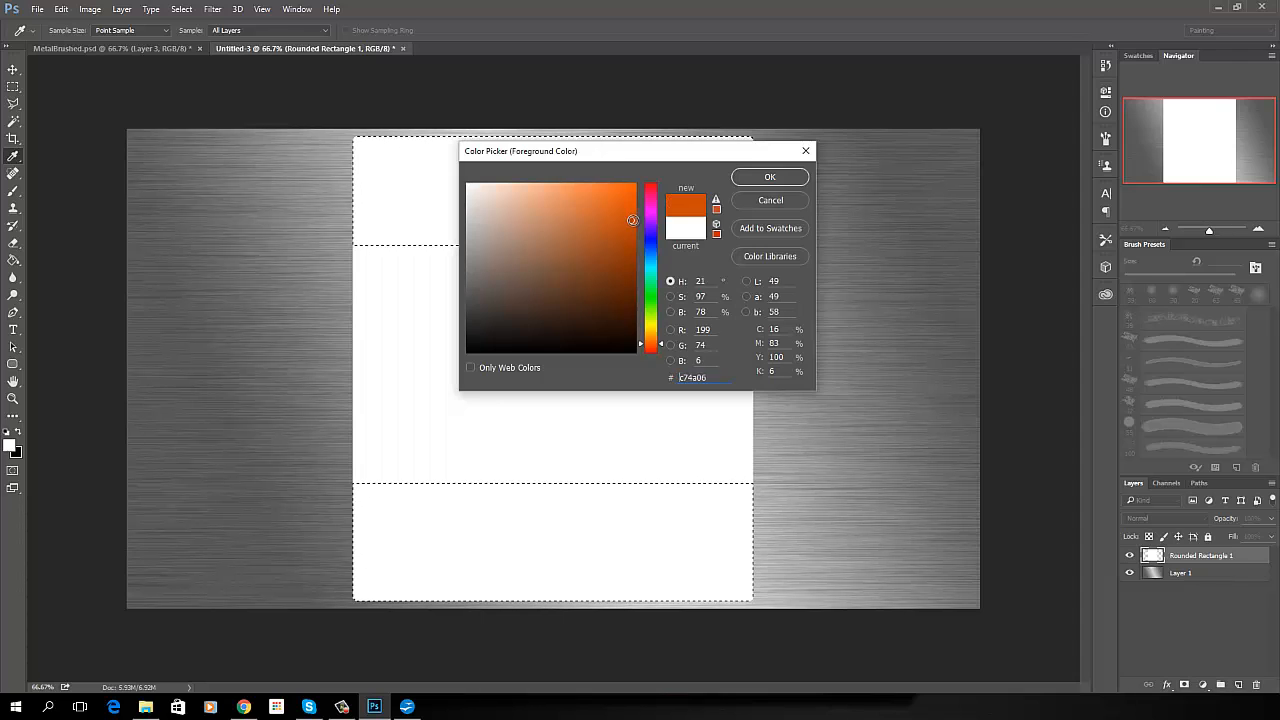
left_click(632, 220)
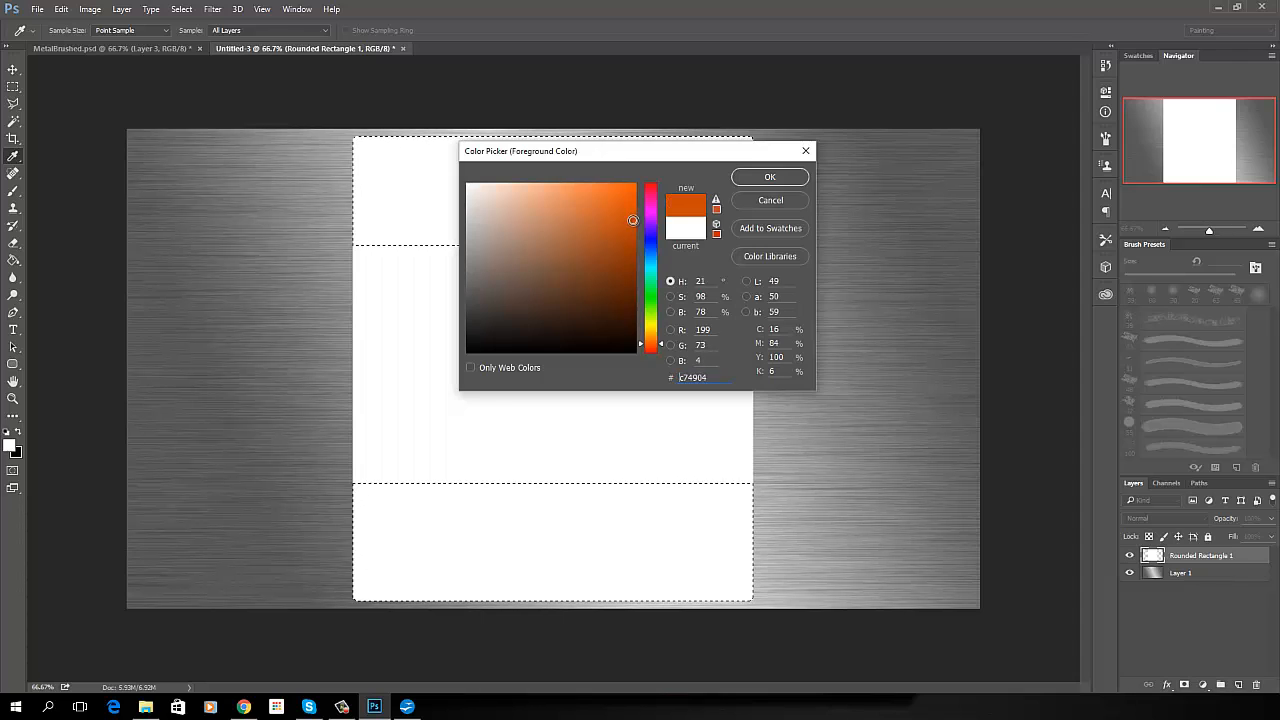
left_click(770, 177)
Fill the selected upper and lower bands of the panel with the orange foreground colour using Paint Bucket, and deselect.
left_click(13, 263)
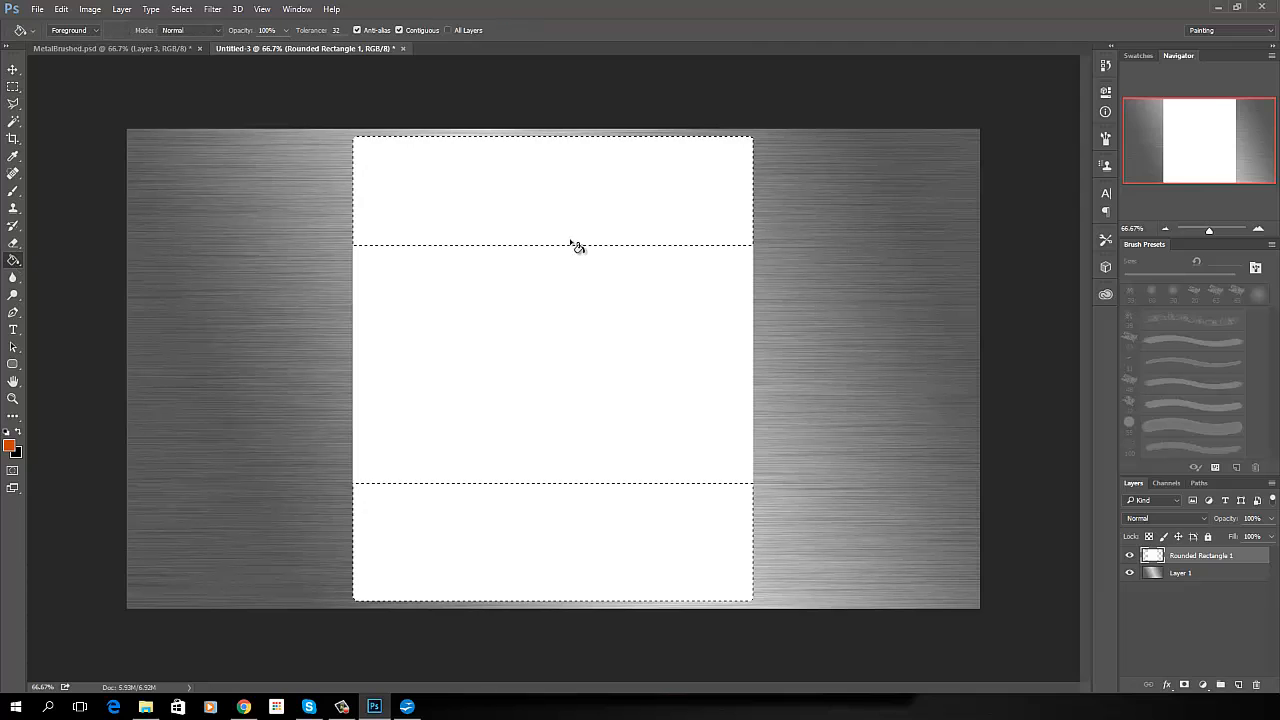
left_click(587, 214)
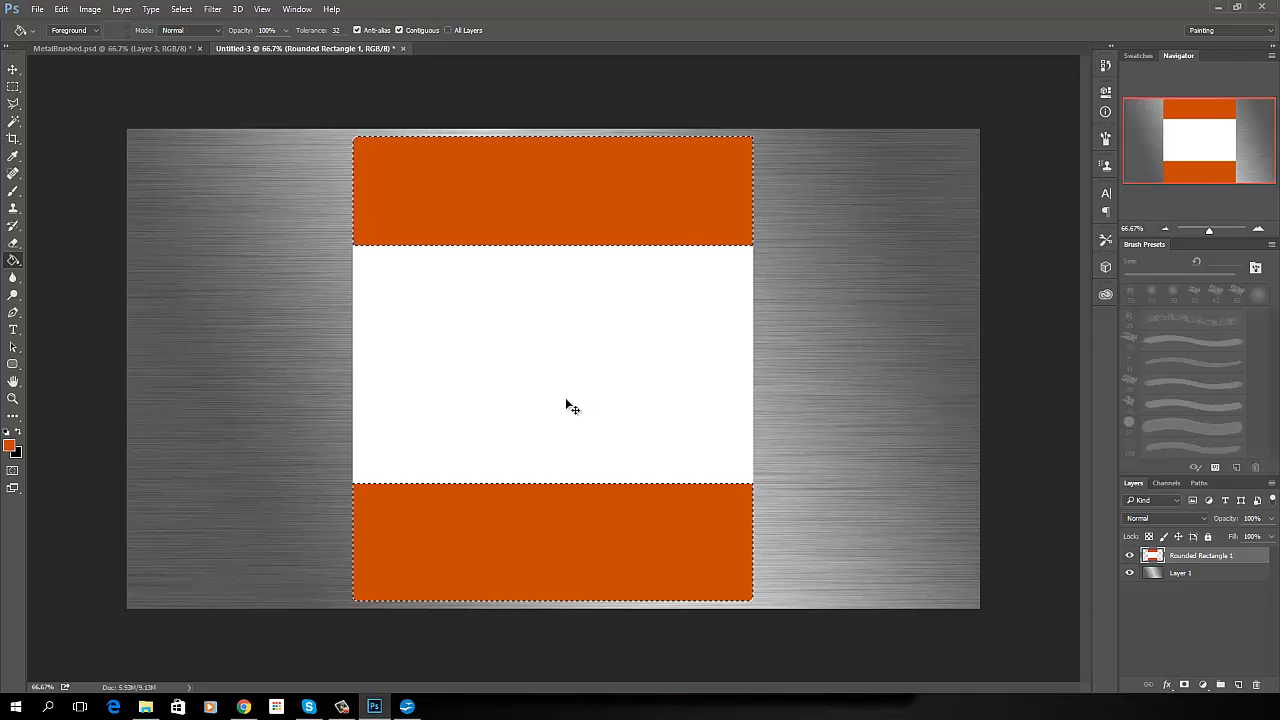
key("ctrl+d")
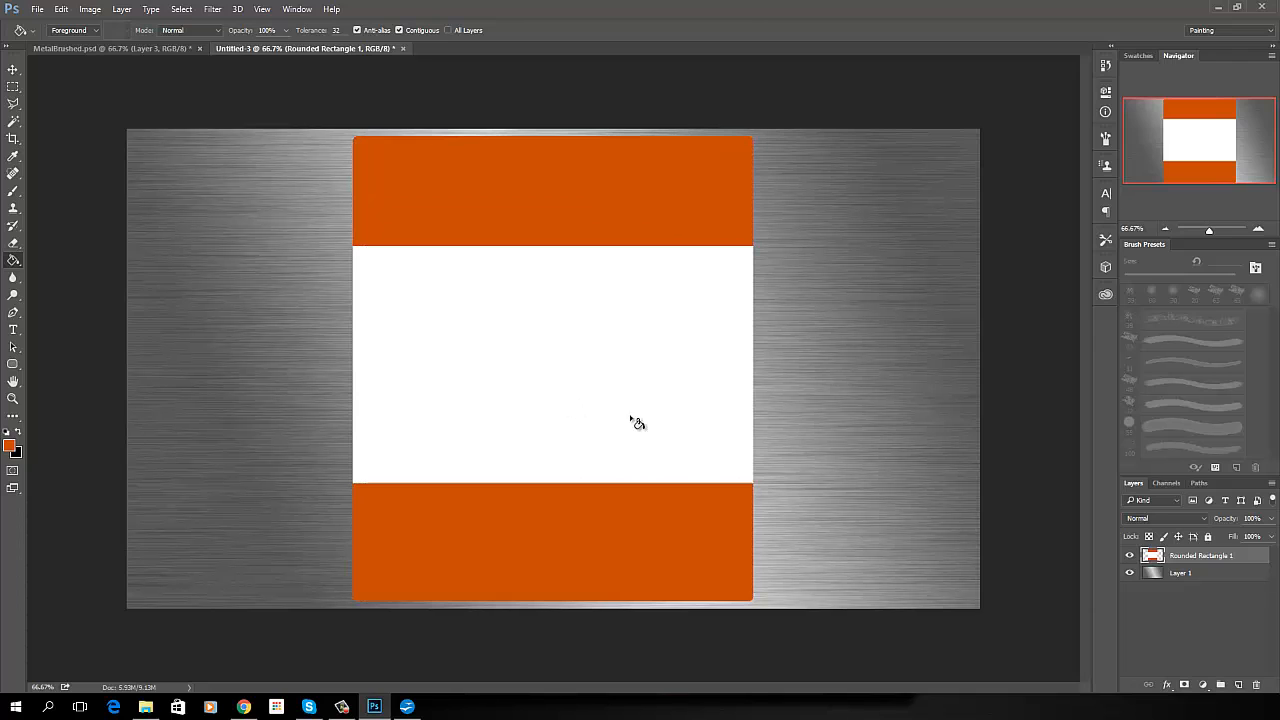
Add a new layer above the panel and ready the Custom Shape tool with the radiation symbol.
left_click(1240, 685)
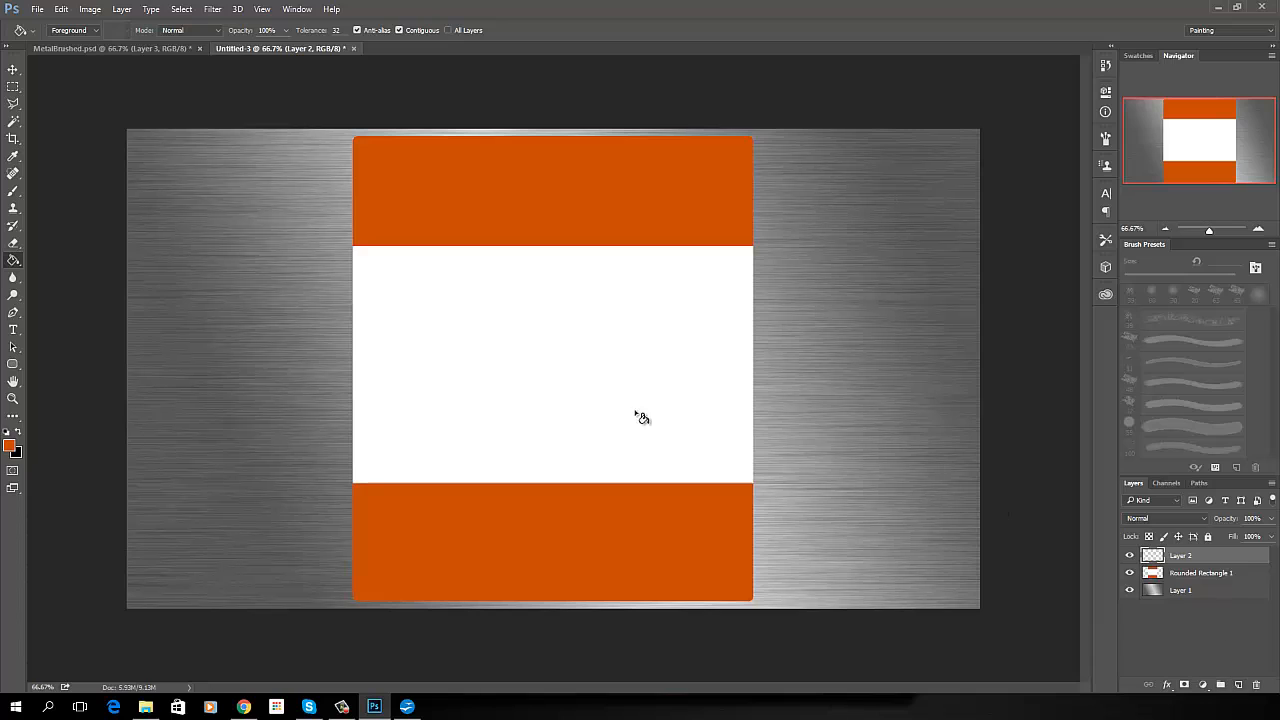
left_click(13, 366)
left_click(13, 366)
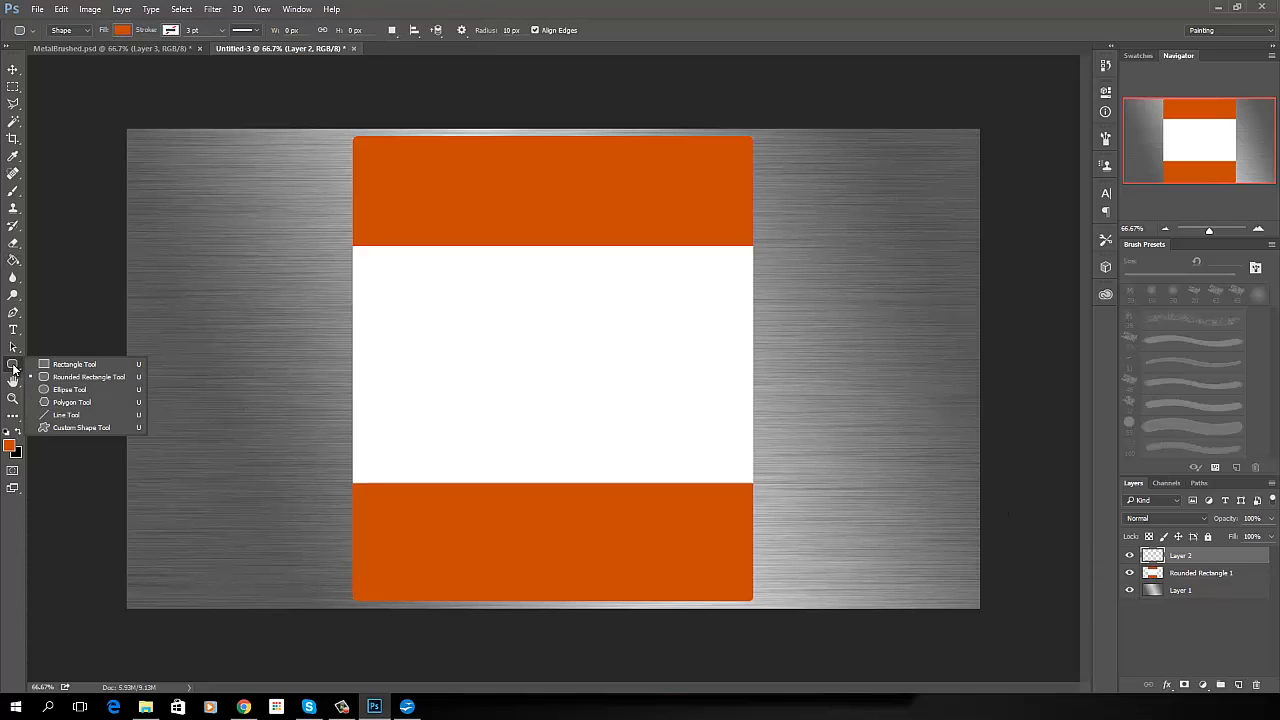
left_click(80, 427)
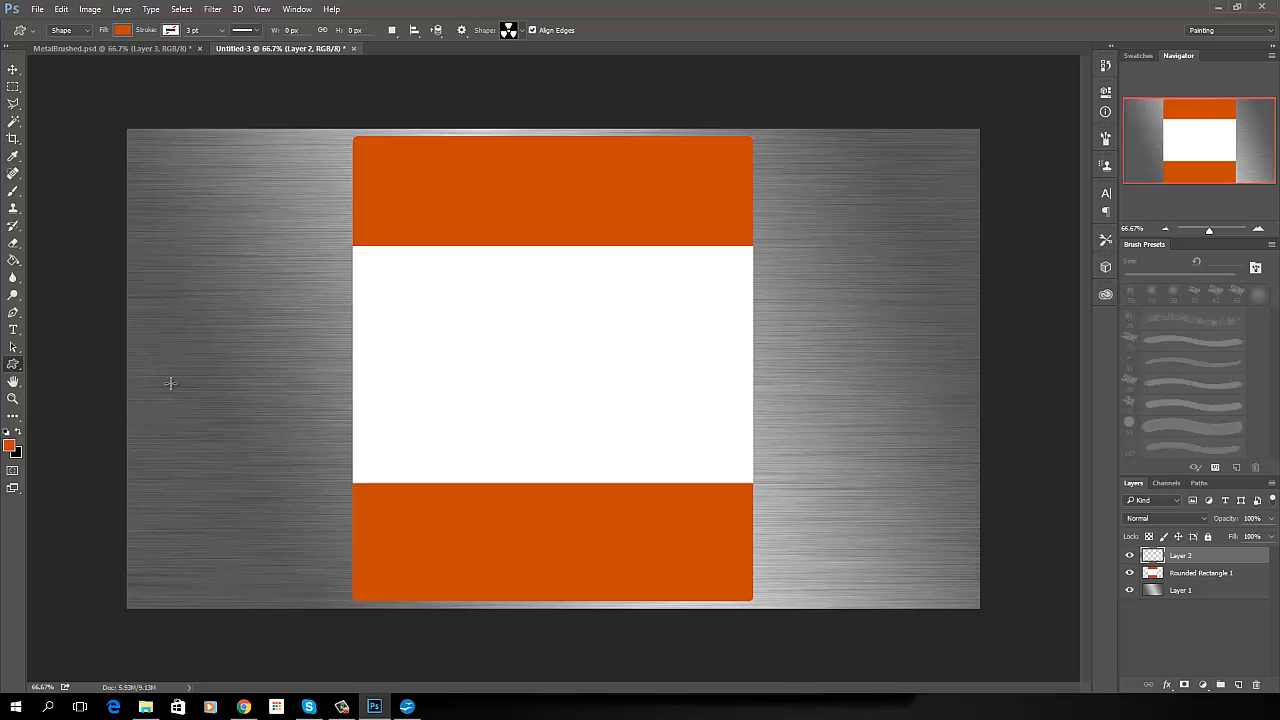
left_click(521, 31)
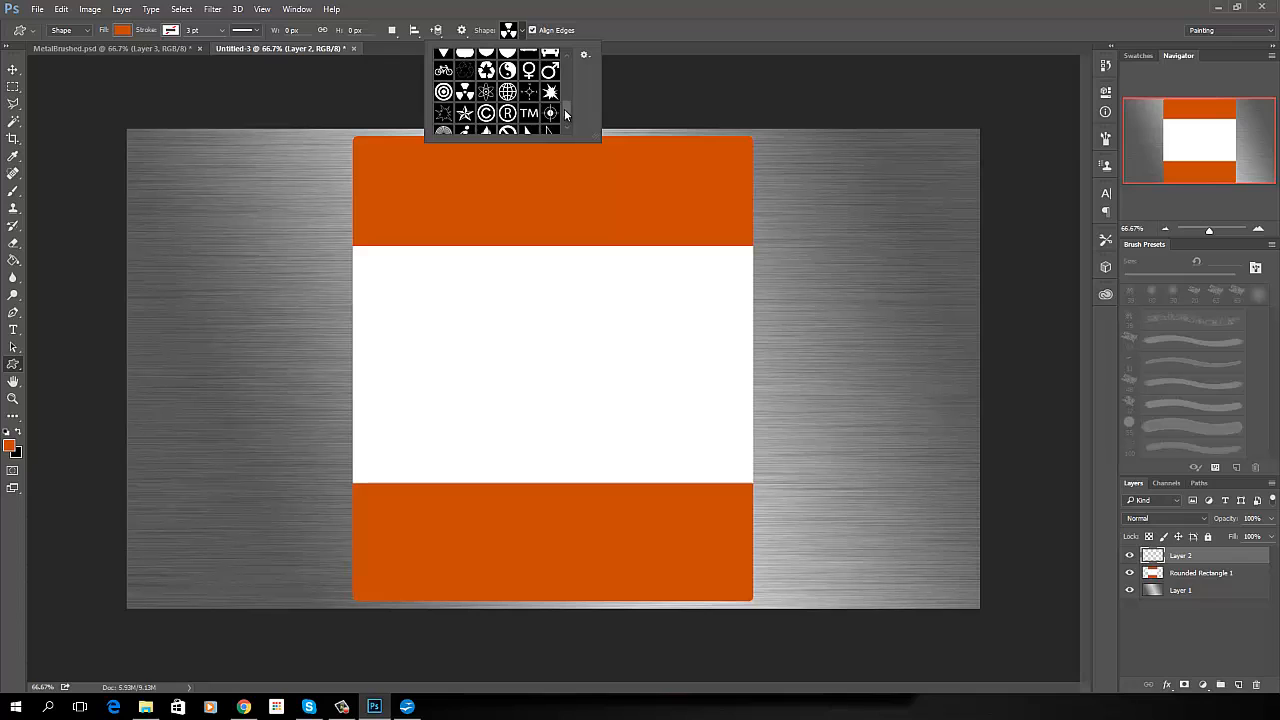
scroll(564, 109, "up", 3)
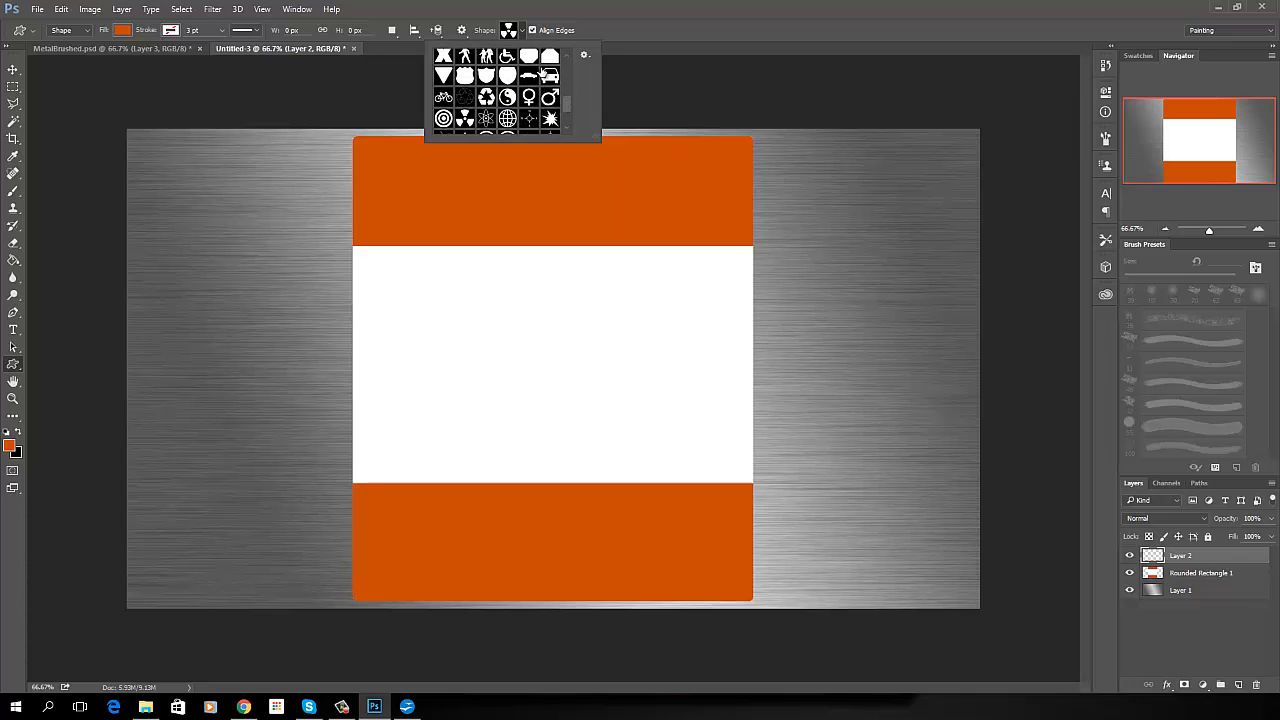
left_click(590, 58)
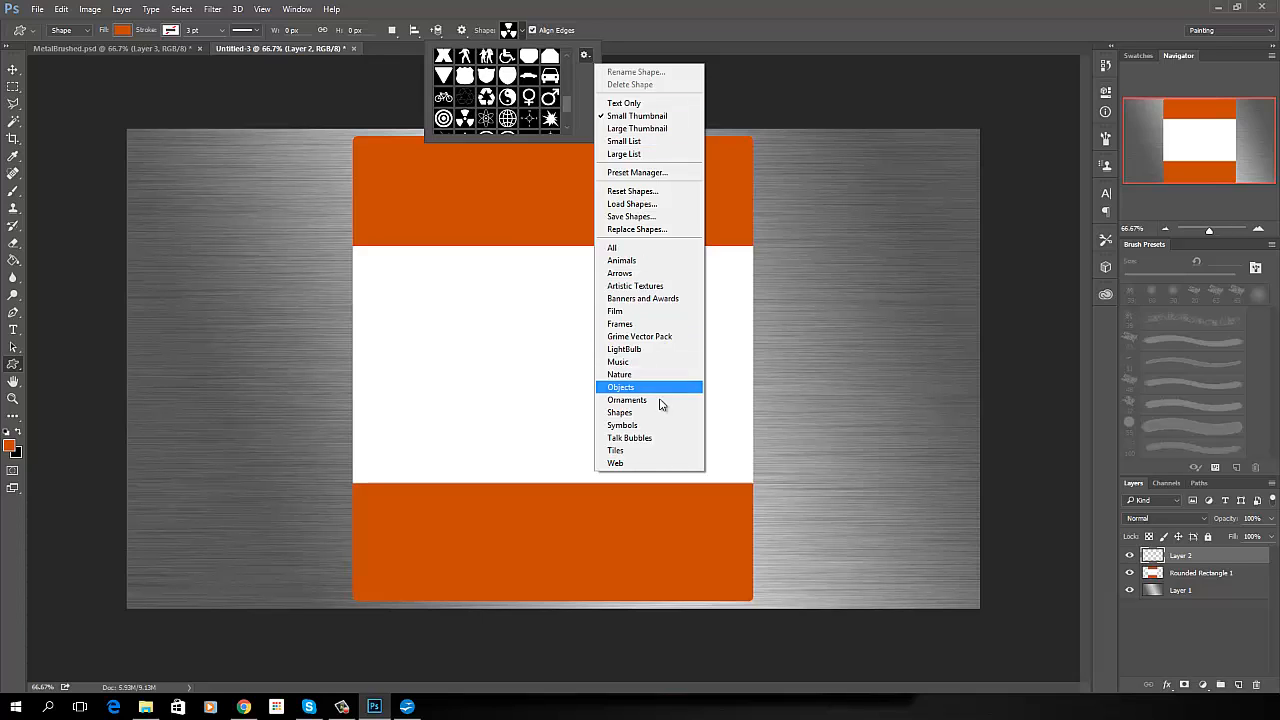
left_click(567, 107)
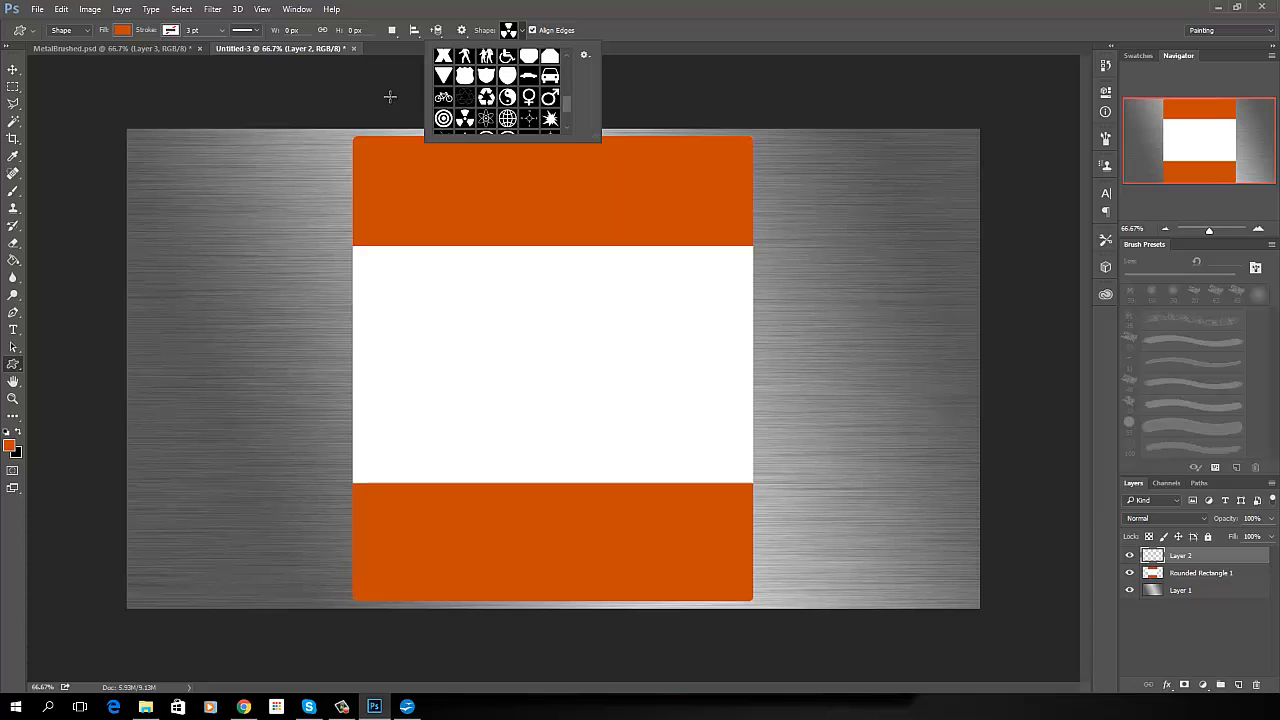
left_click(543, 361)
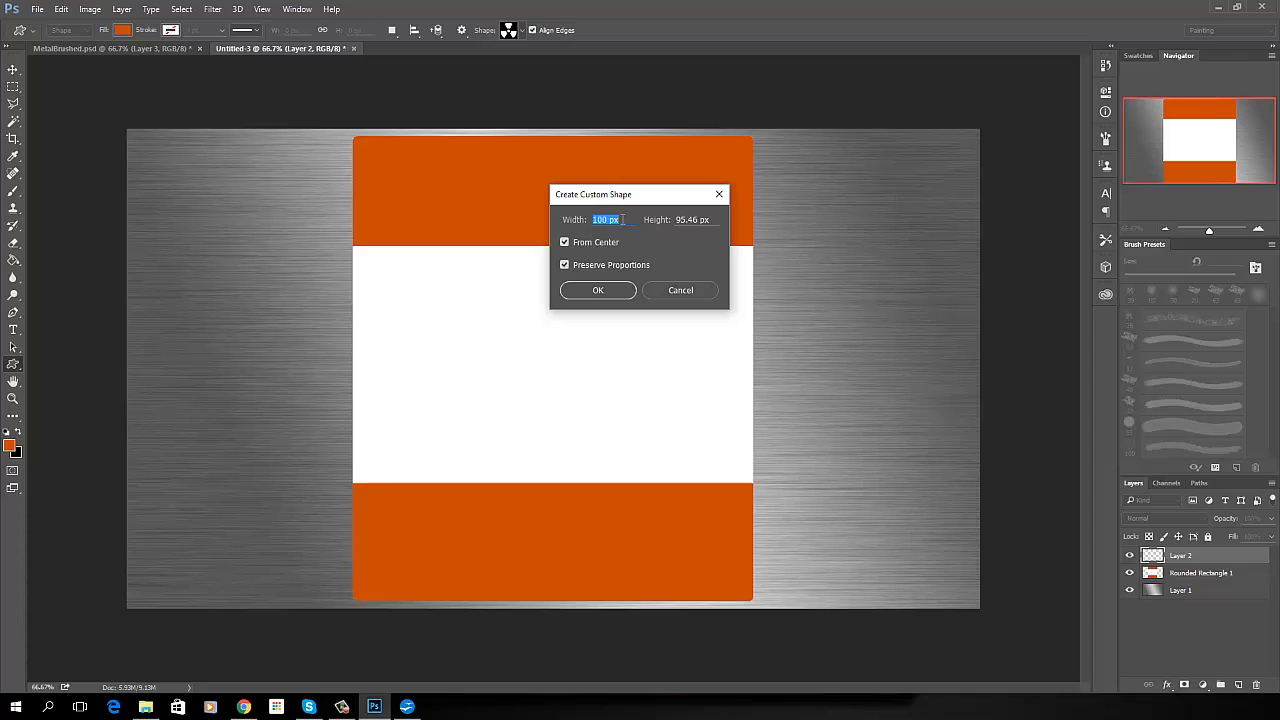
type("400")
left_click(598, 290)
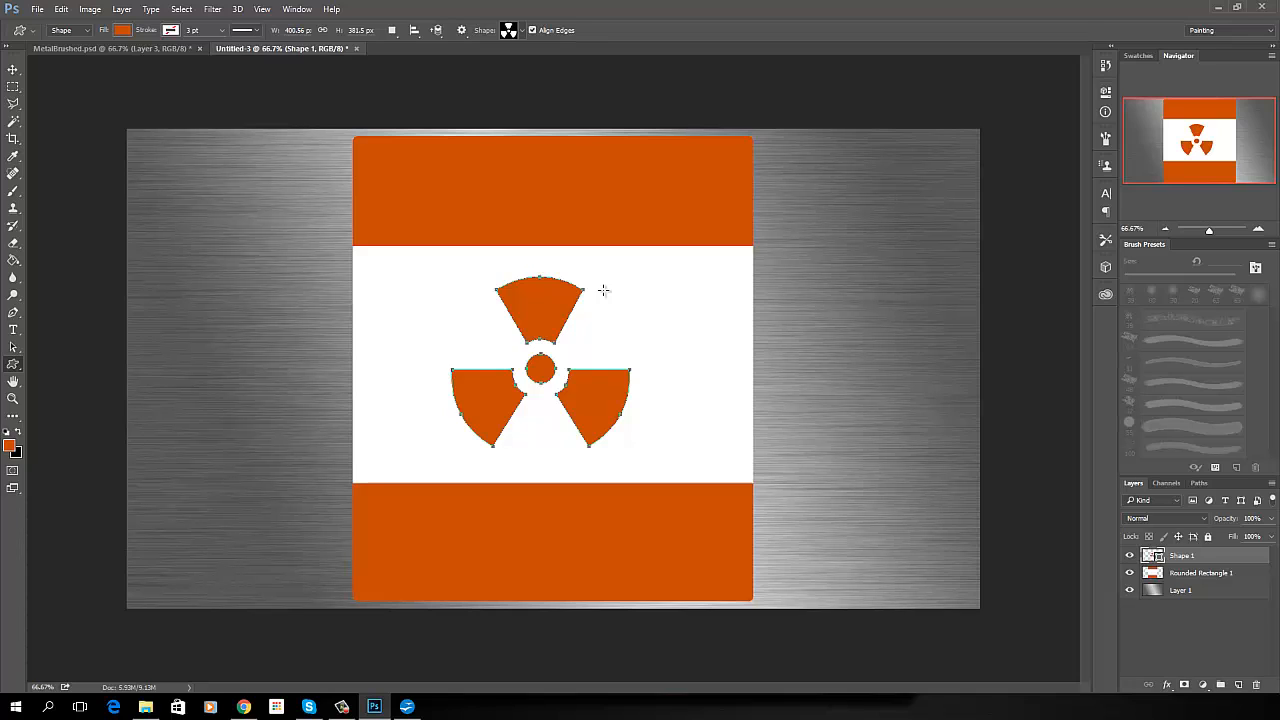
key("ctrl+z")
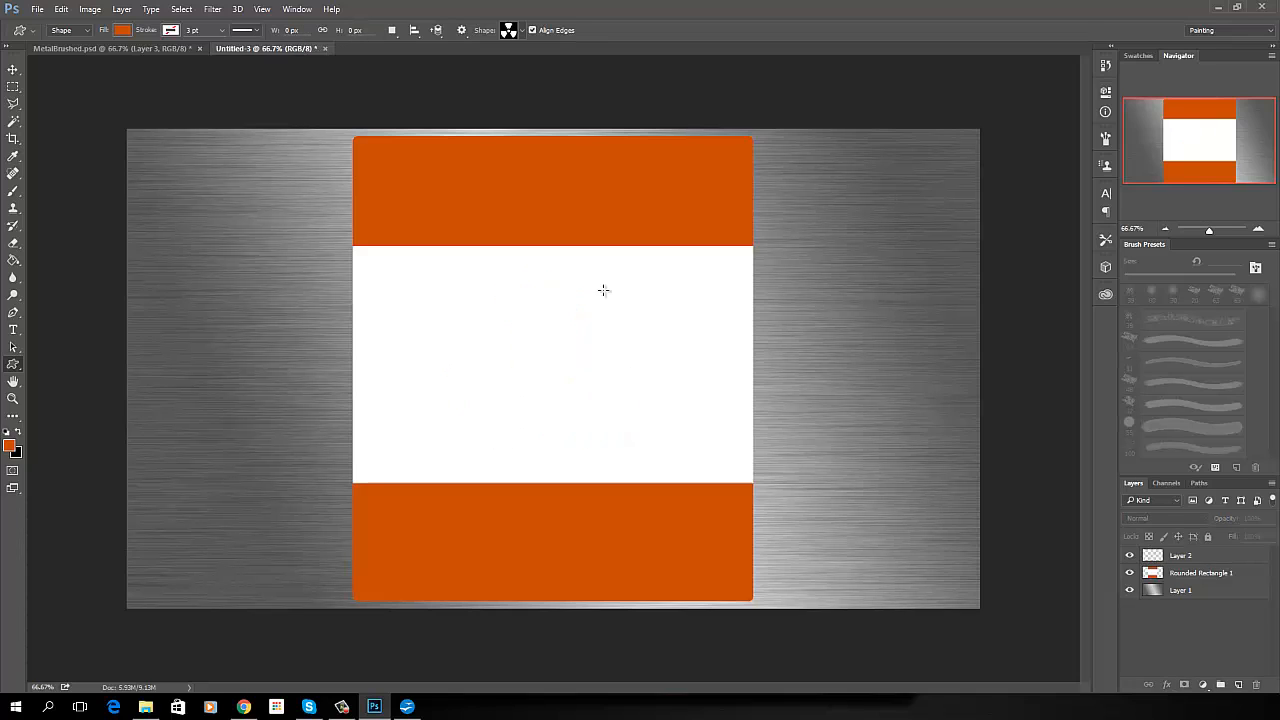
Swap the foreground colour to black, create a 400 px wide radiation symbol from its centre, and centre it on the white band.
key("x")
left_click(556, 353)
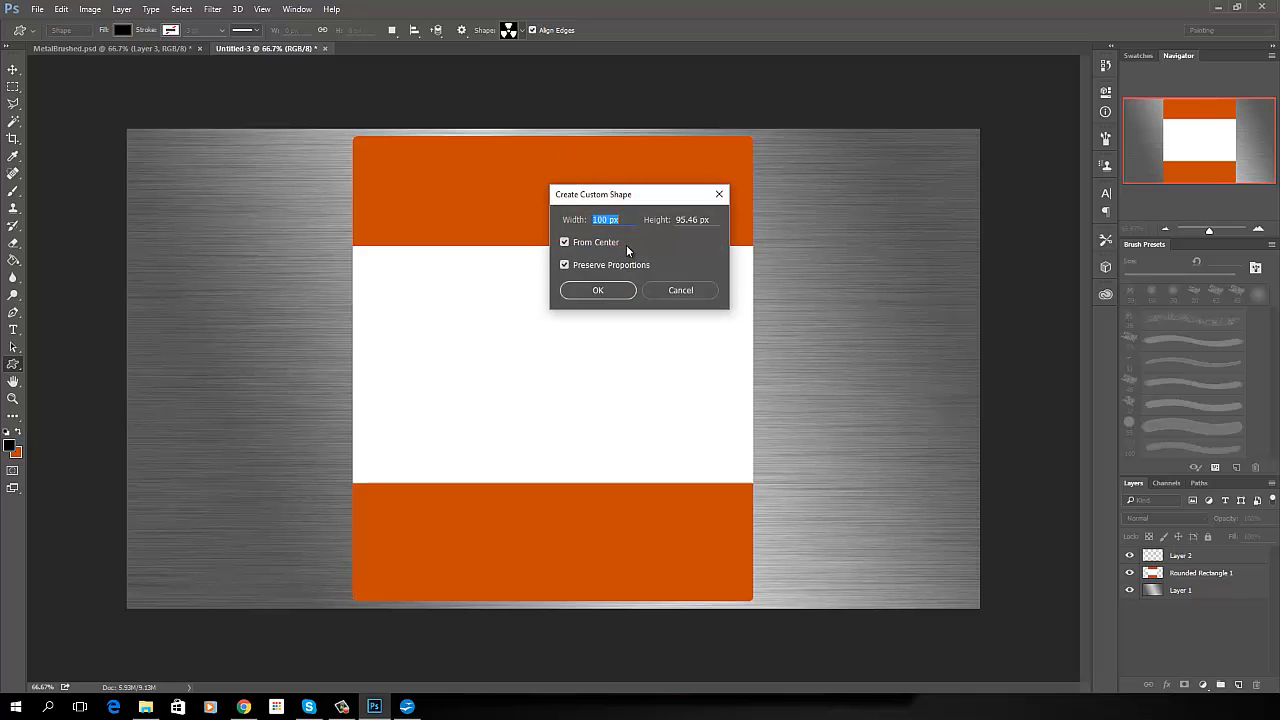
type("400")
key("Return")
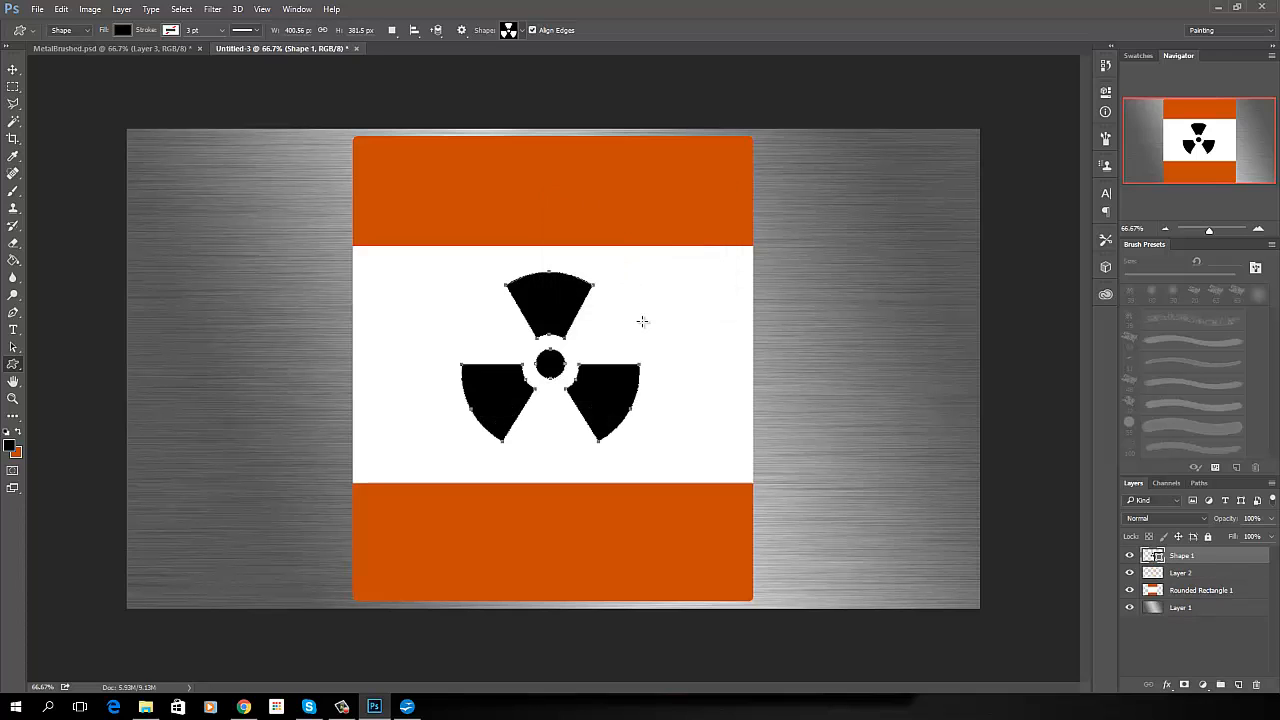
key("Return")
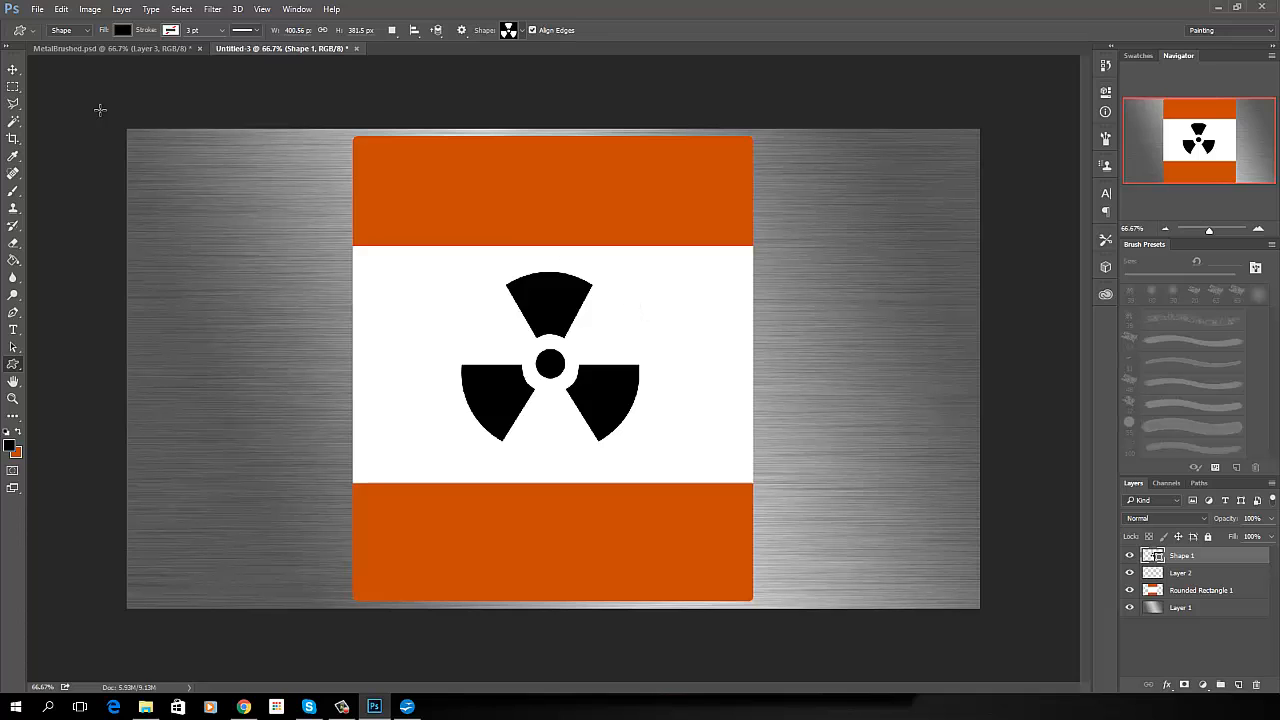
left_click(13, 69)
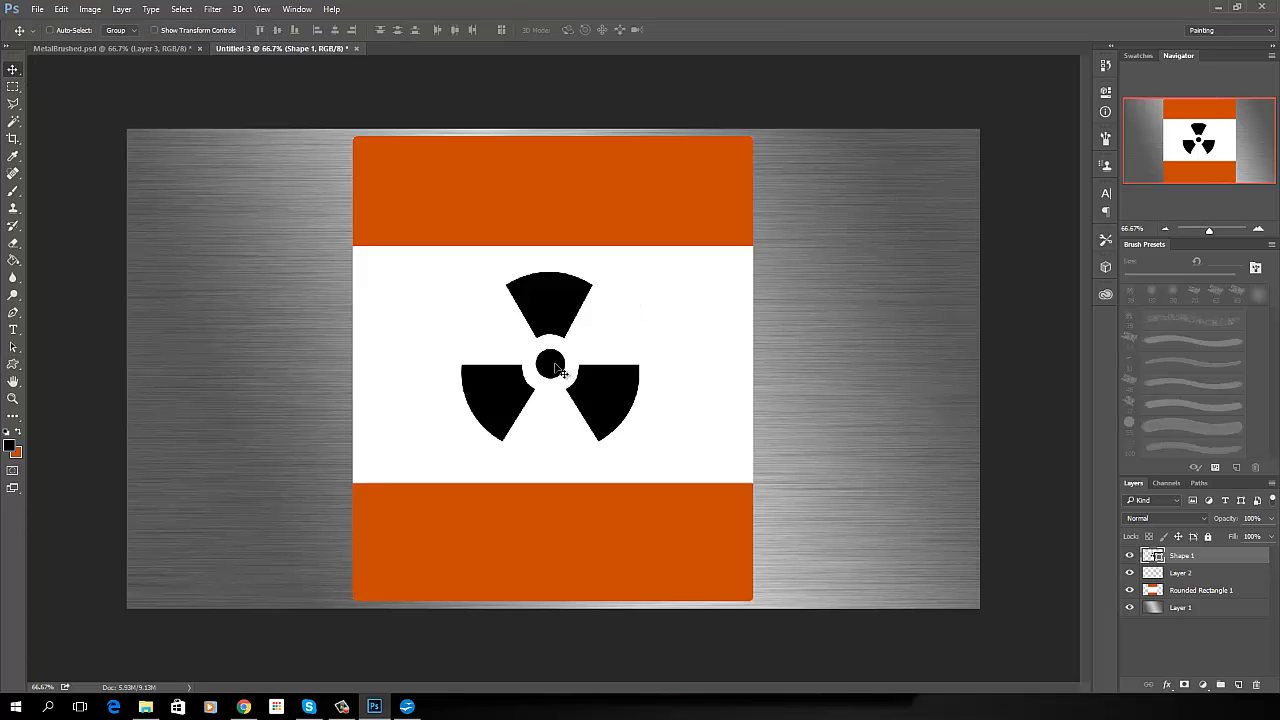
left_click_drag(556, 367, 570, 388)
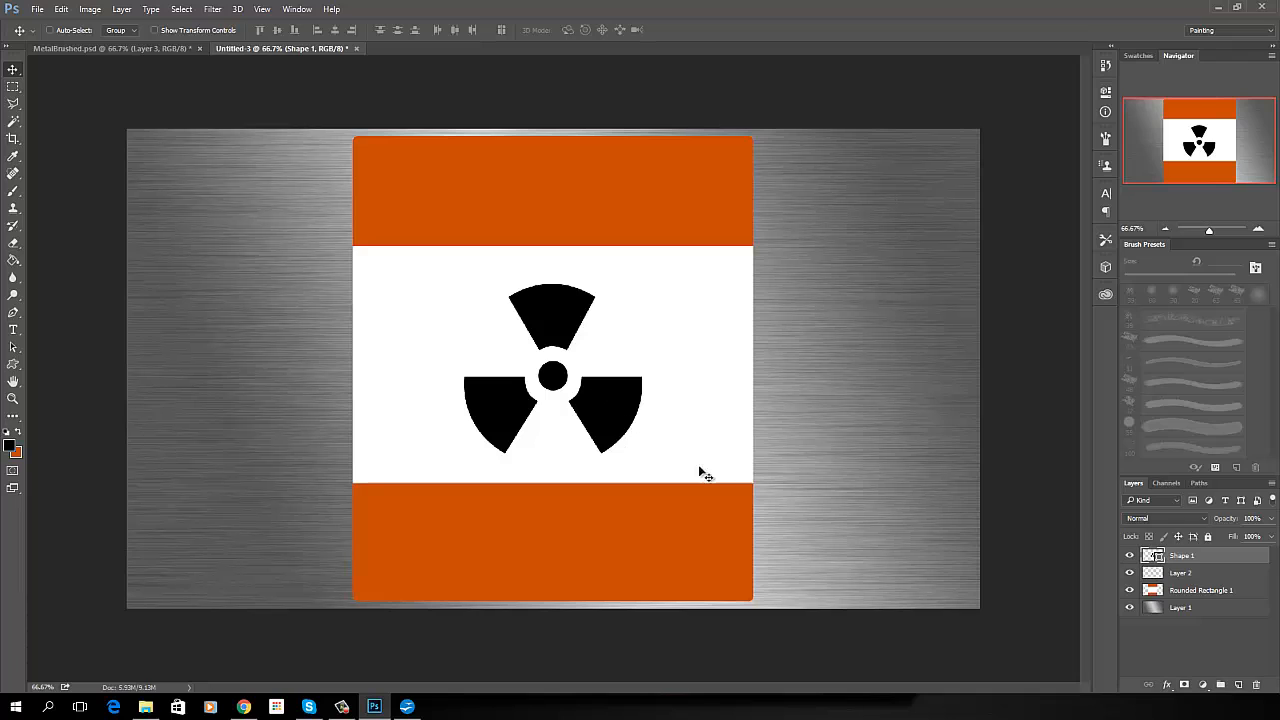
Add a new layer and draw a text box across the upper orange band, with the font size set to 130 px.
left_click(1239, 684)
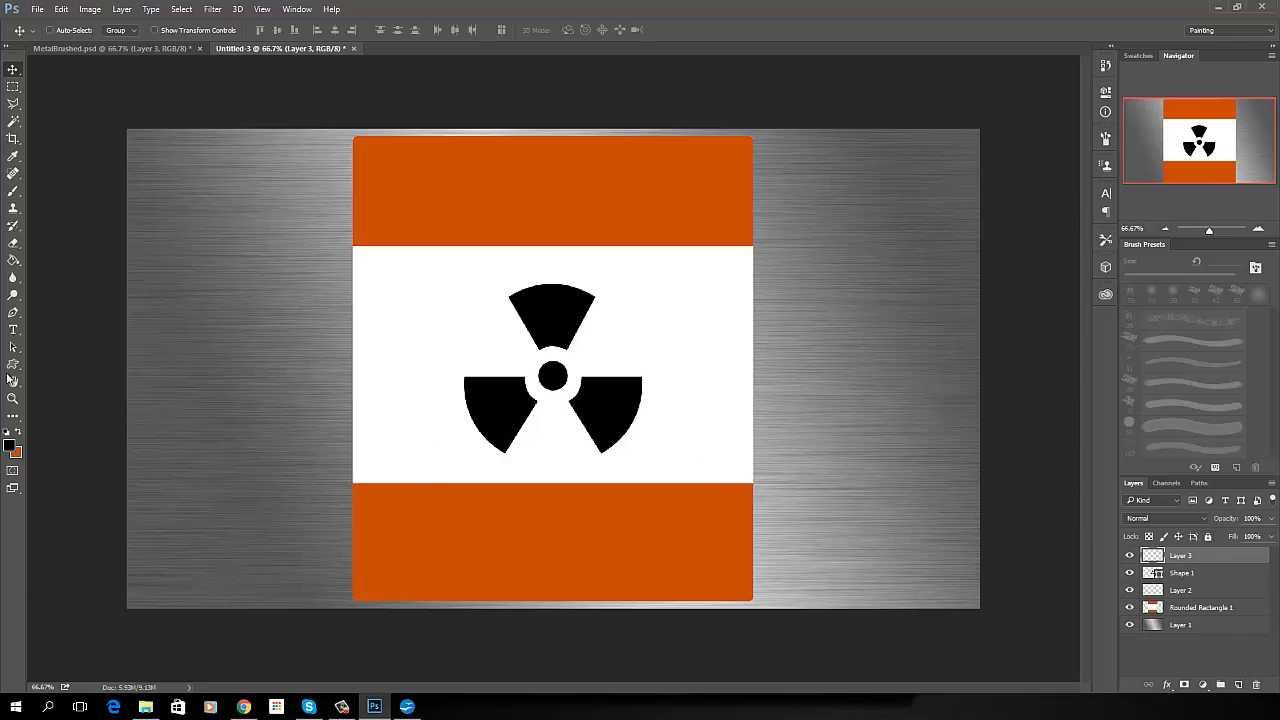
left_click(13, 333)
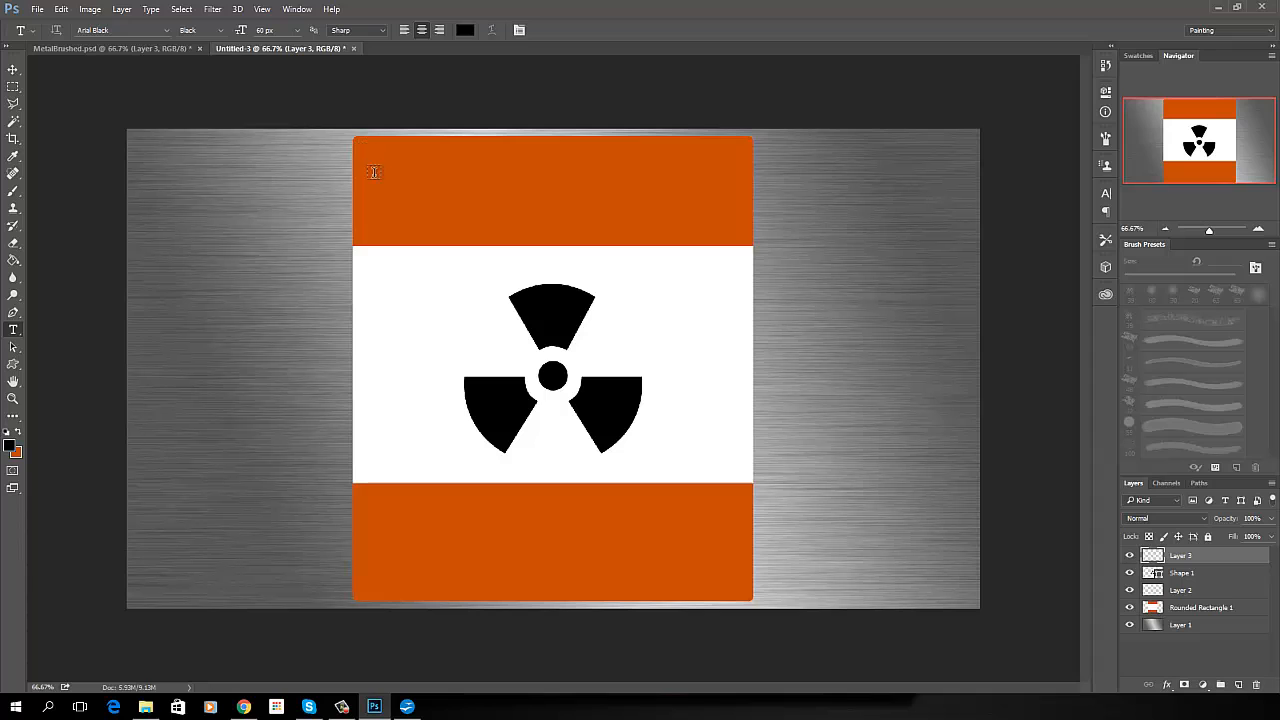
left_click_drag(360, 148, 744, 231)
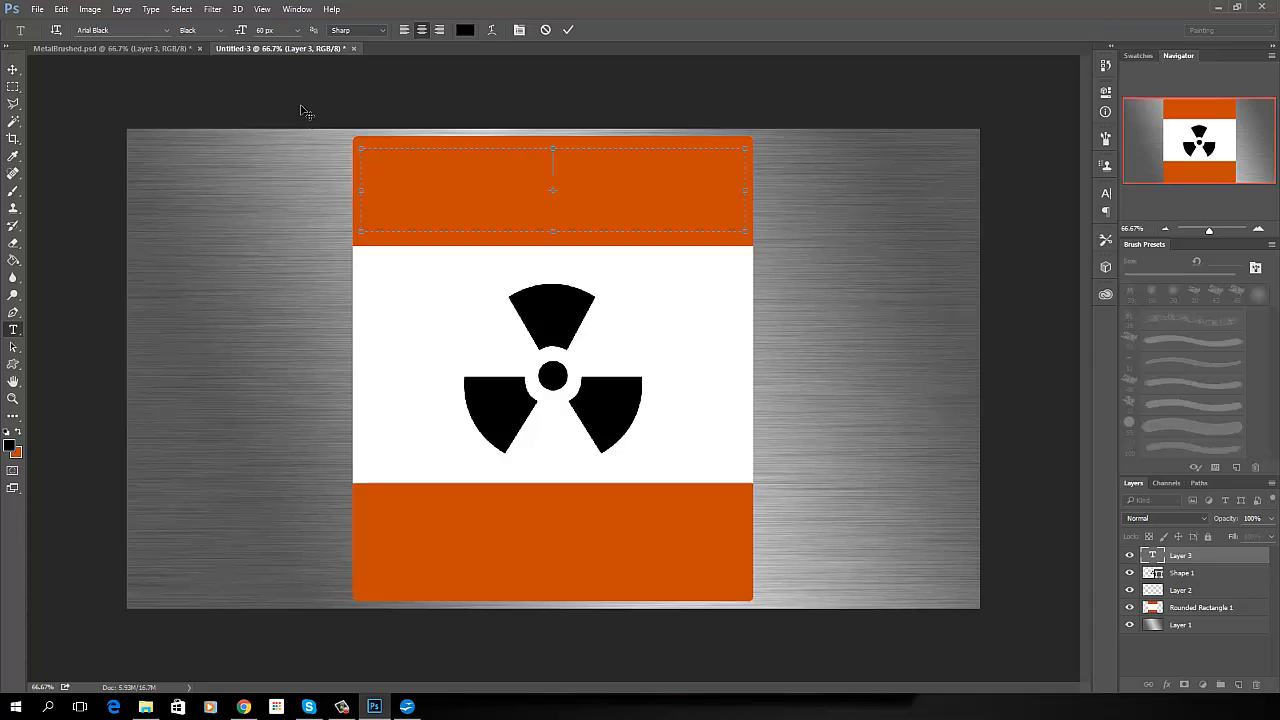
left_click(297, 30)
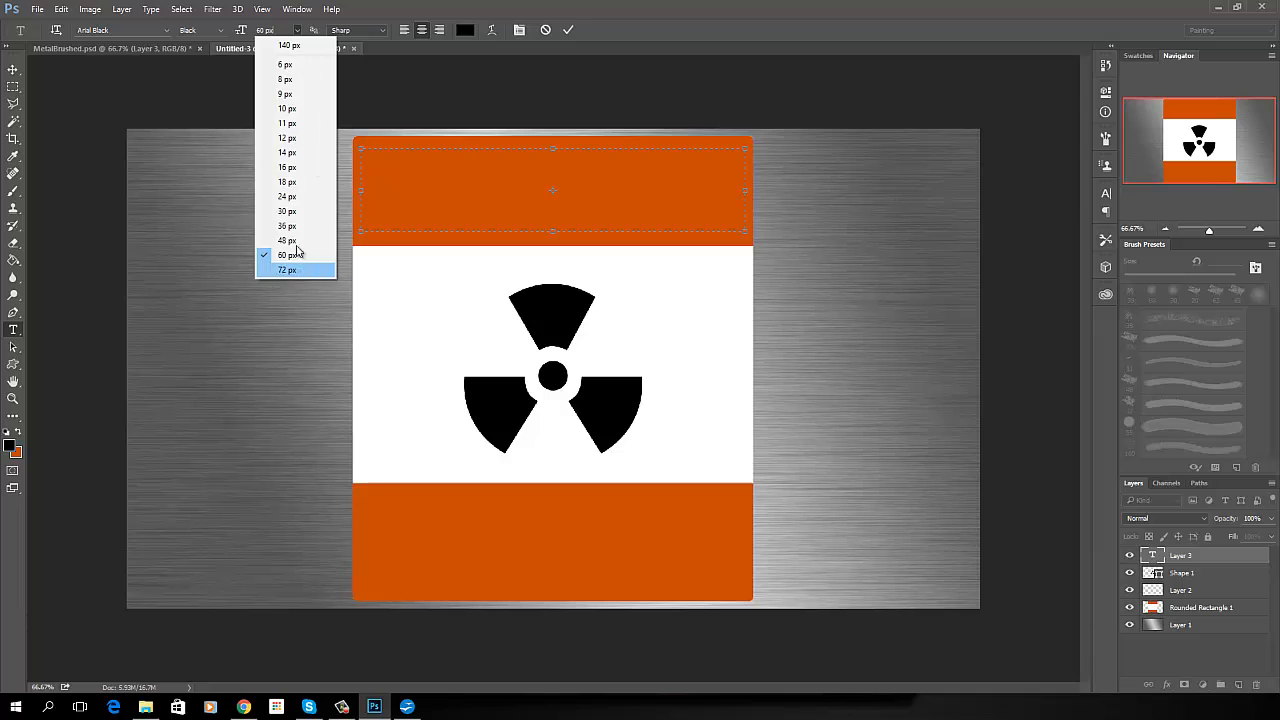
left_click(277, 30)
left_click(265, 30)
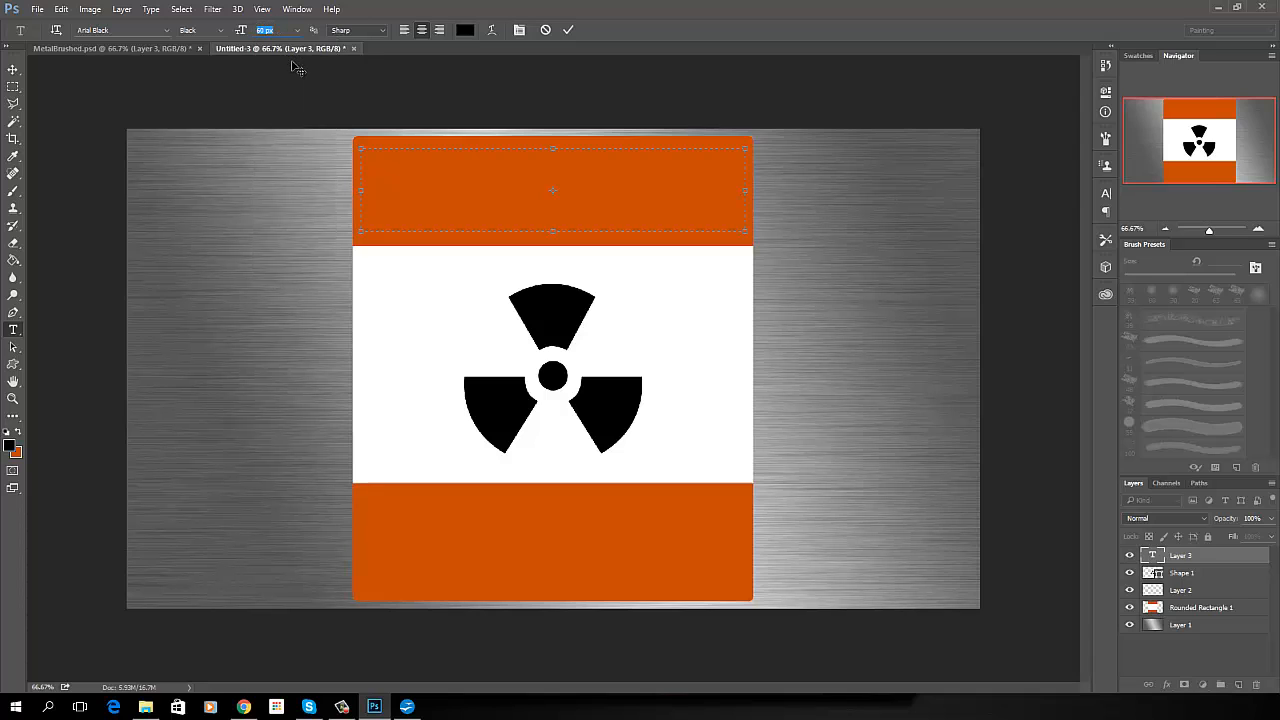
type("1")
Enter WARNING in the text box and move the heading down to the middle of the upper orange band.
type("W")
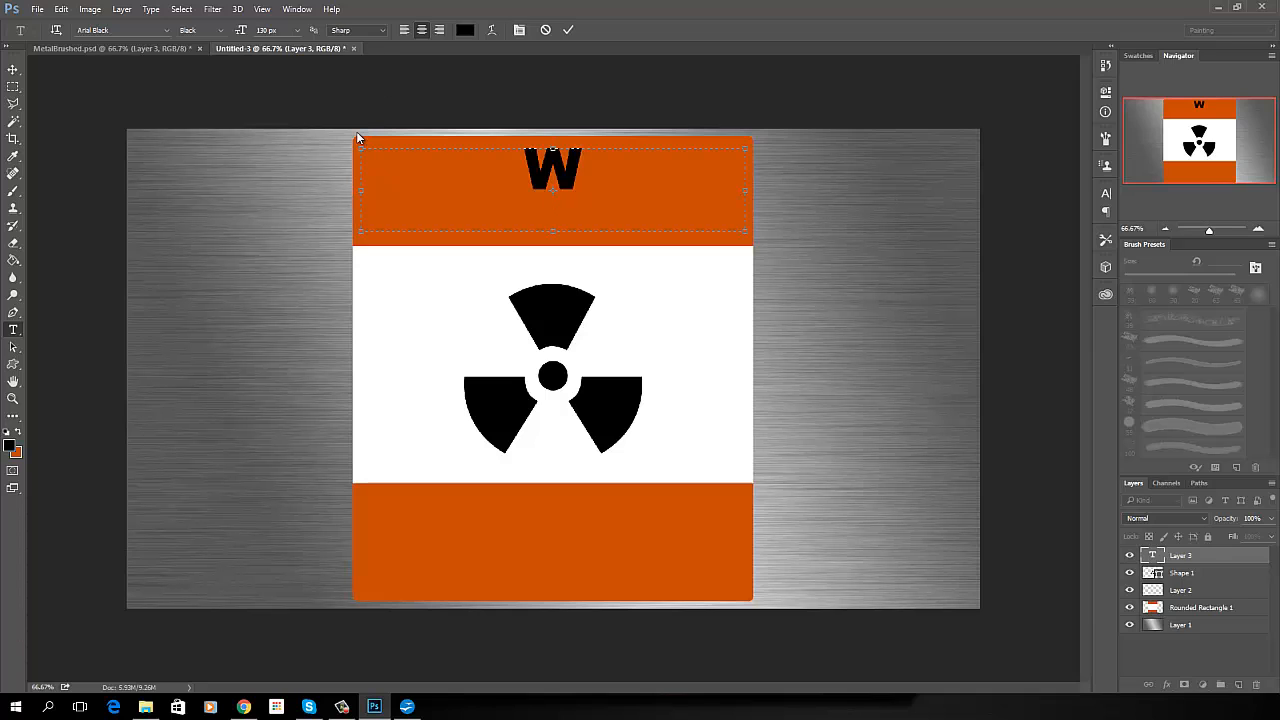
type("ARNING")
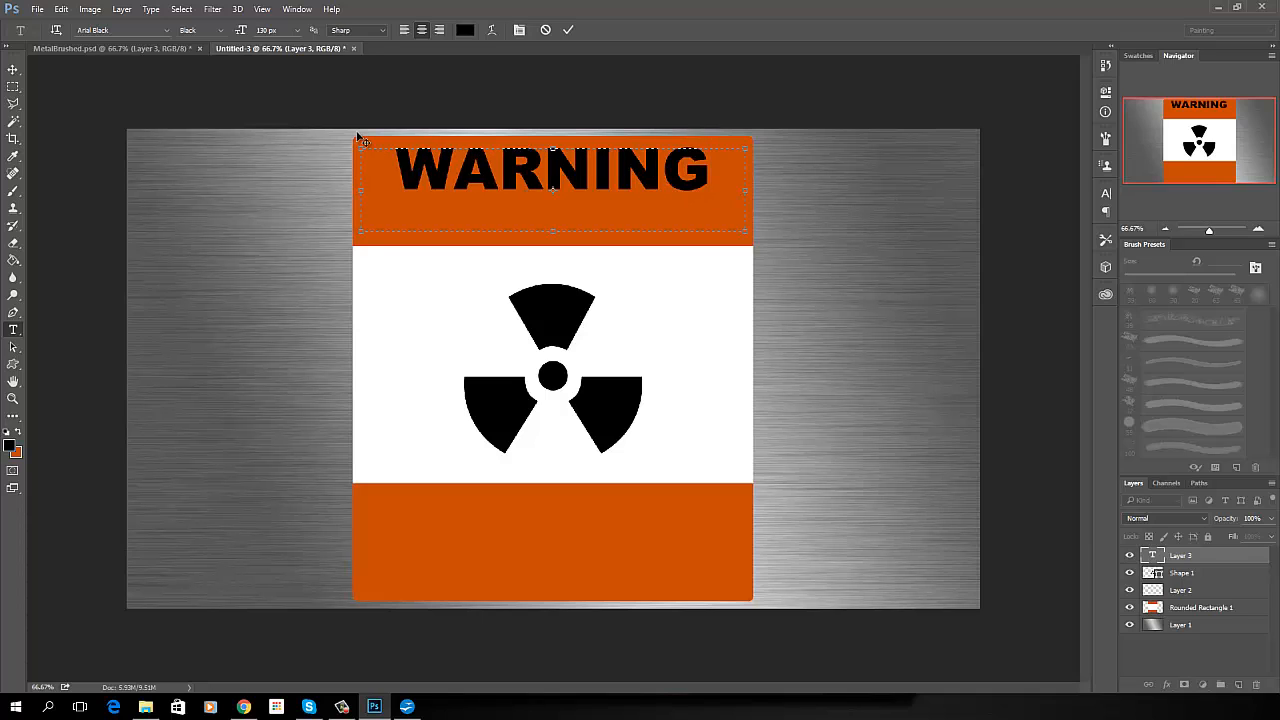
left_click(1224, 560)
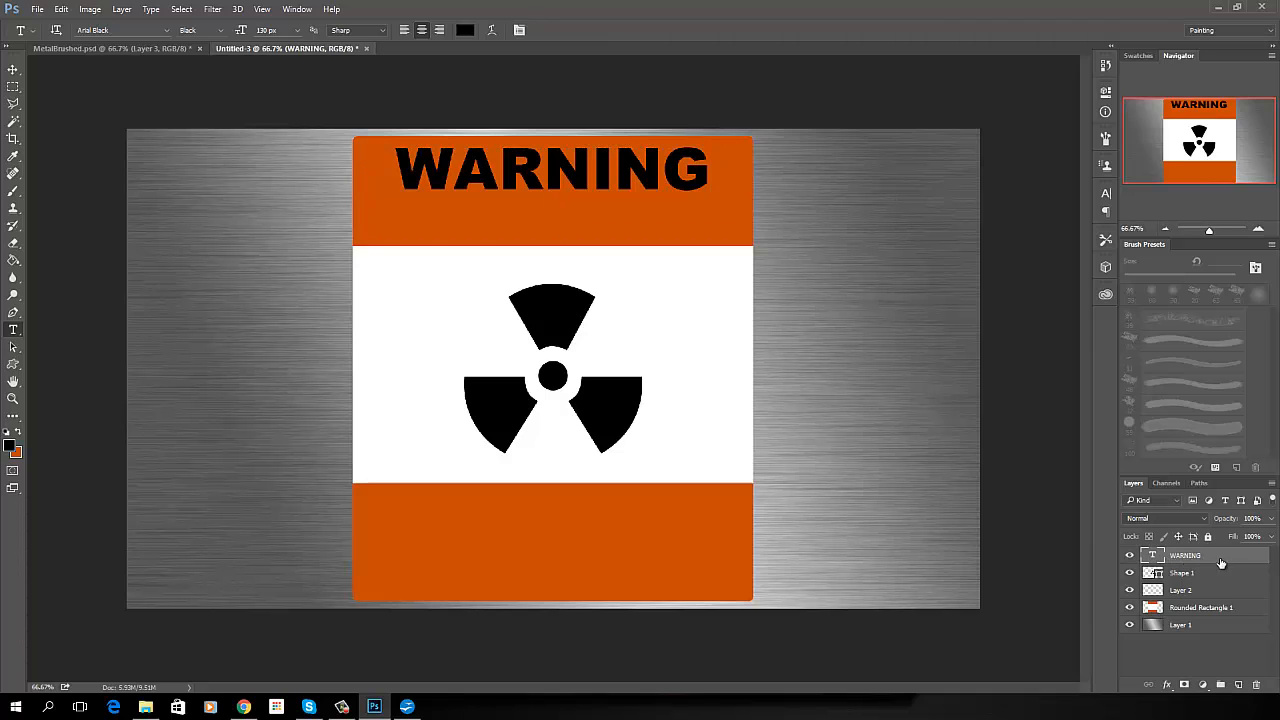
left_click(13, 71)
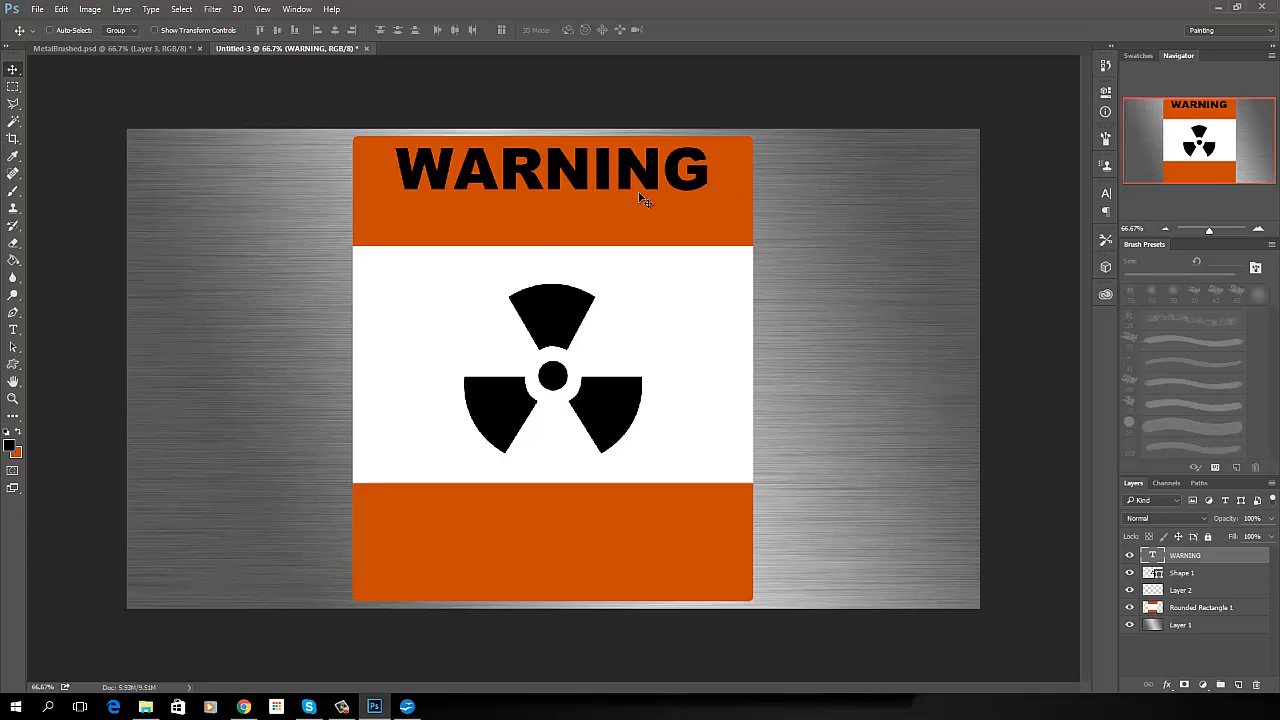
left_click_drag(566, 177, 559, 195)
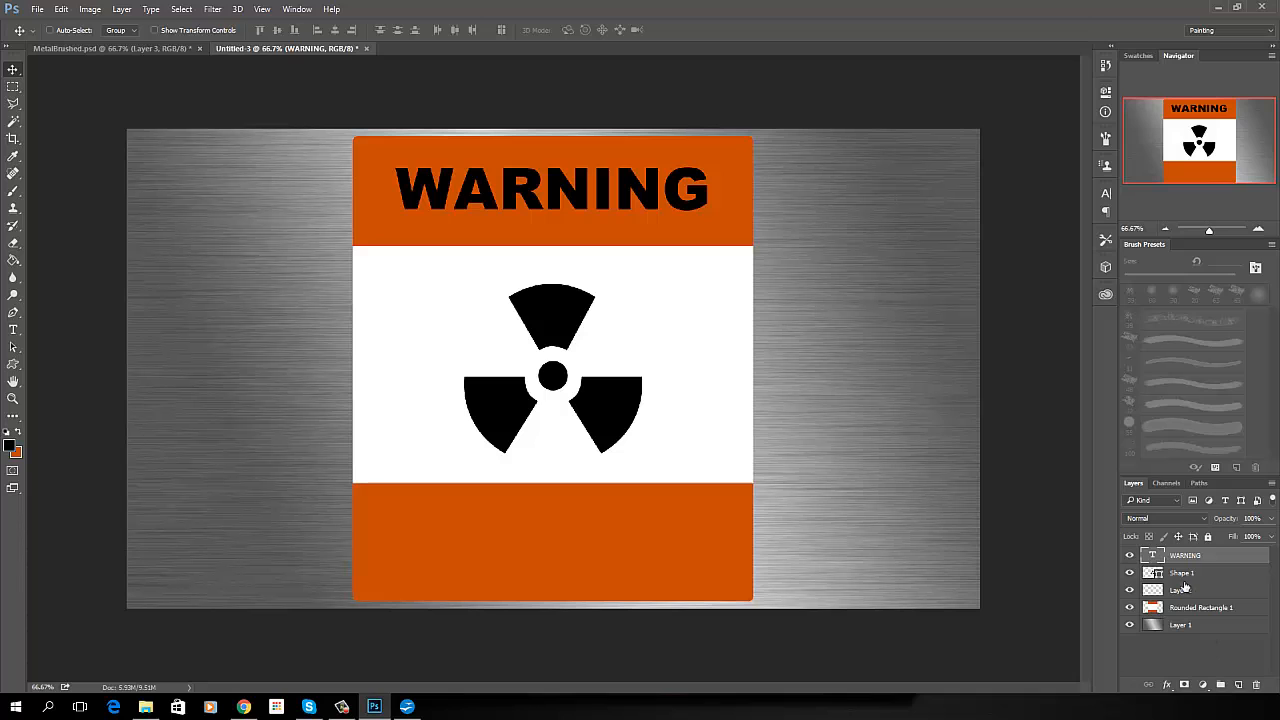
Rasterize the radiation symbol's shape layer and the WARNING text layer.
left_click(1221, 590)
right_click(1221, 588)
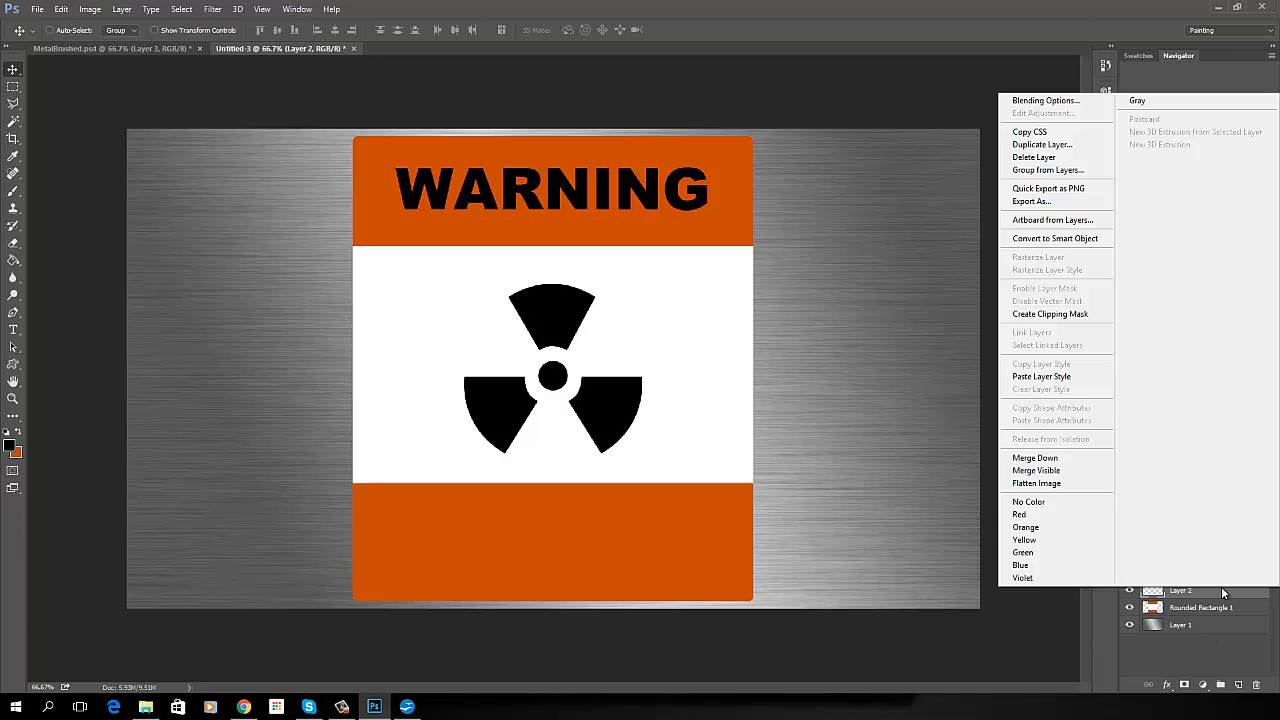
key("Escape")
left_click(1215, 570)
right_click(1214, 570)
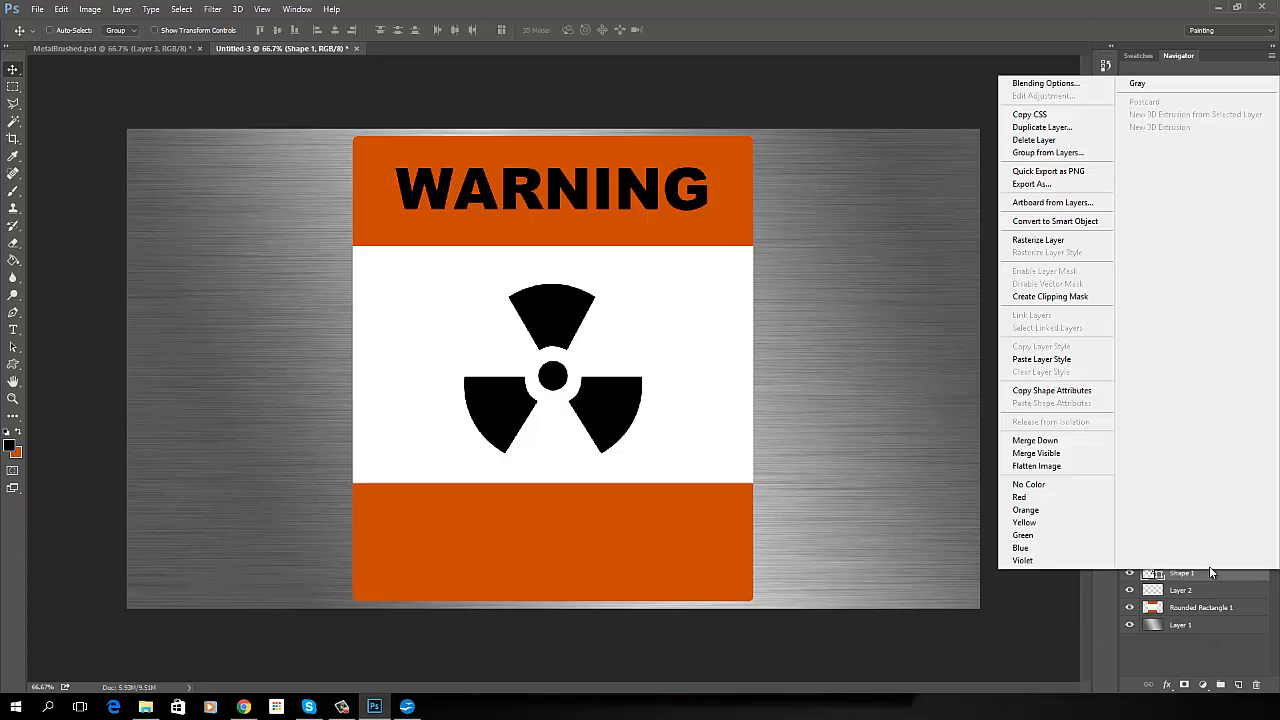
left_click(1059, 242)
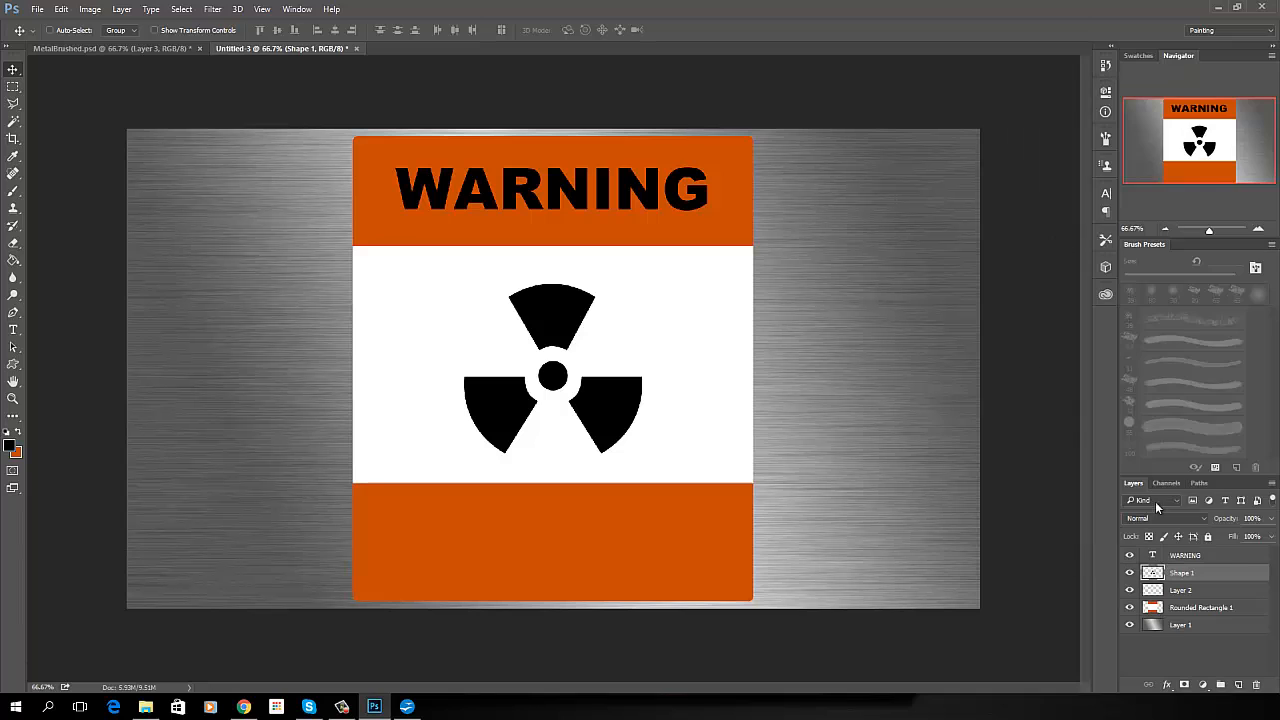
left_click(1221, 556)
right_click(1222, 556)
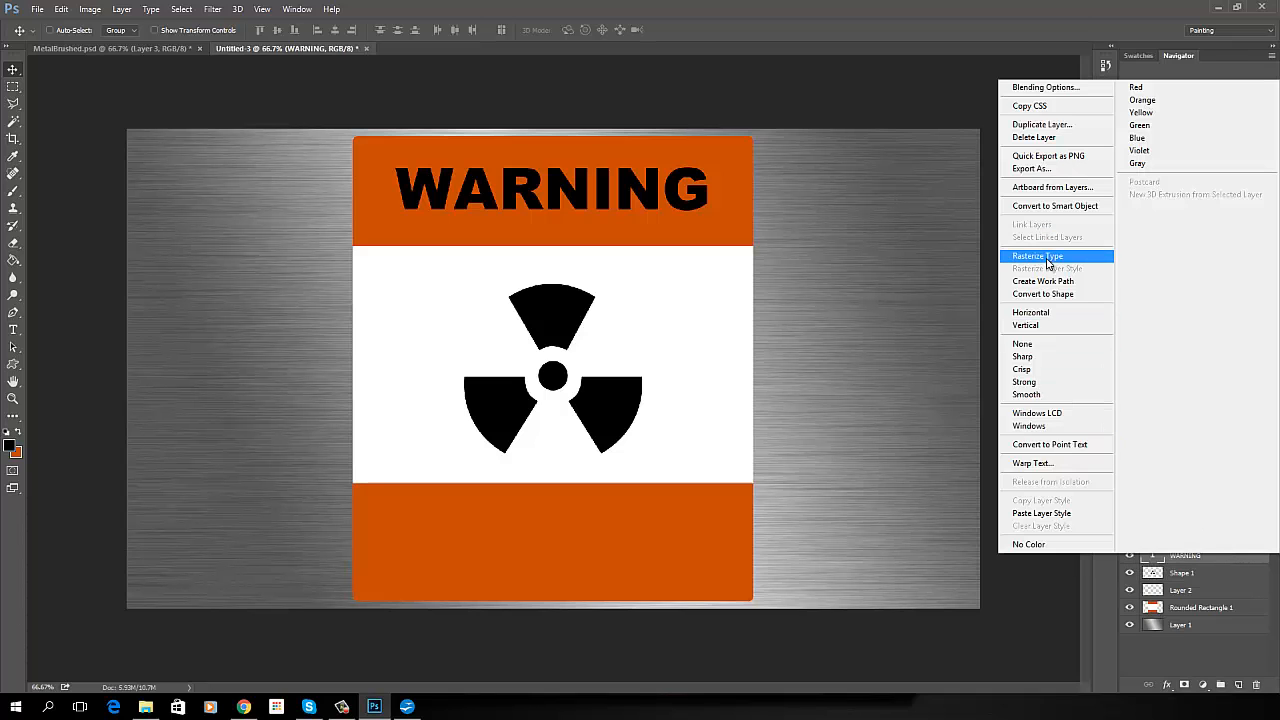
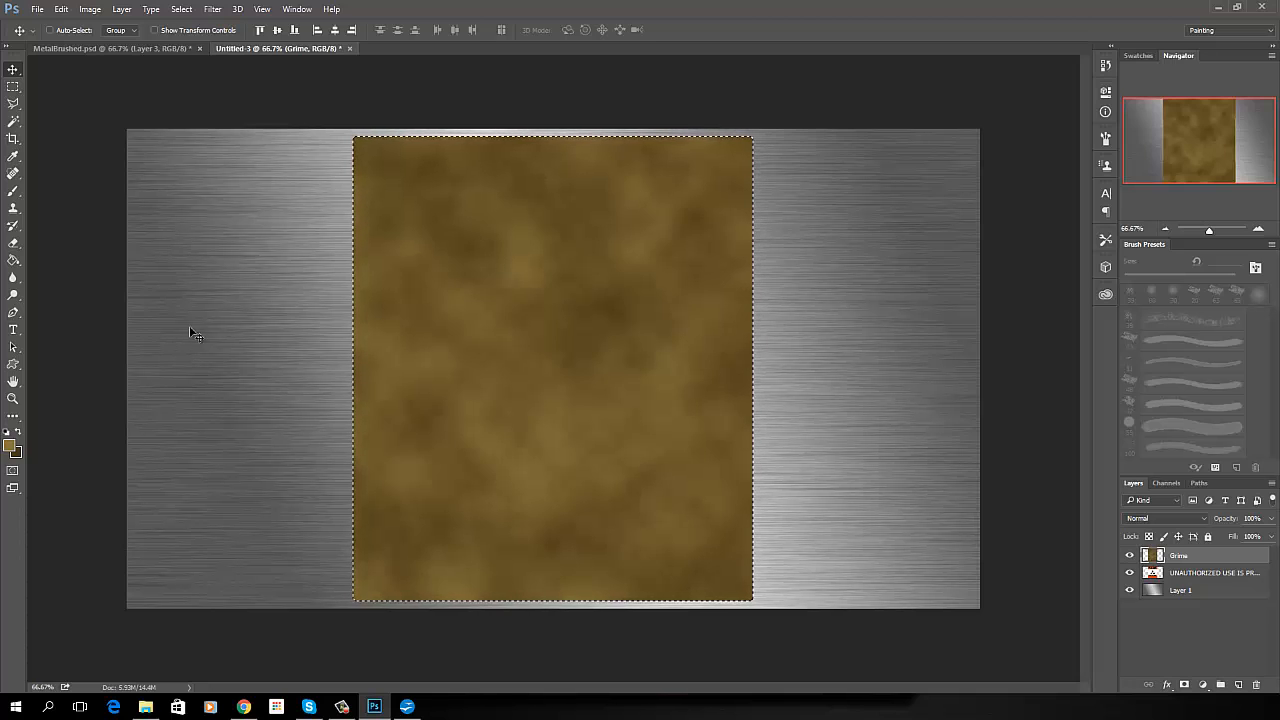
Apply a Grain texture filter to the Grime layer with intensity 100, contrast 50 and the Speckle grain type.
left_click(216, 10)
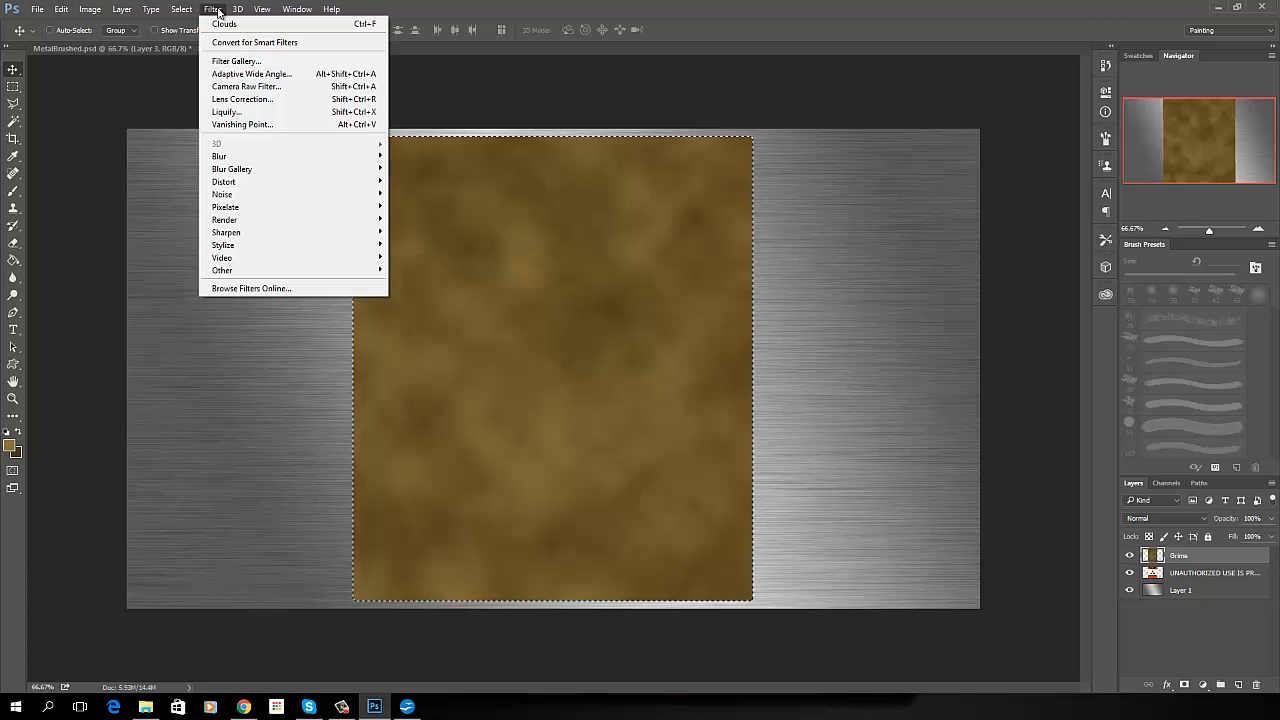
left_click(237, 62)
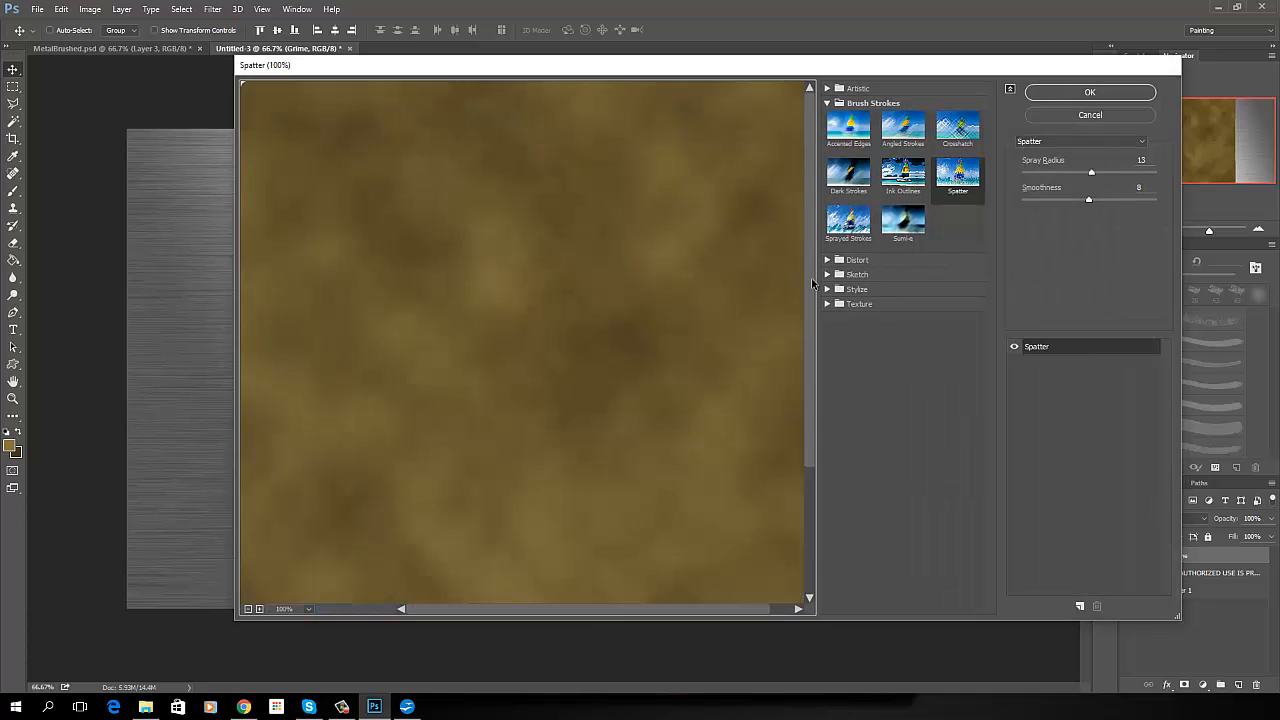
left_click(866, 306)
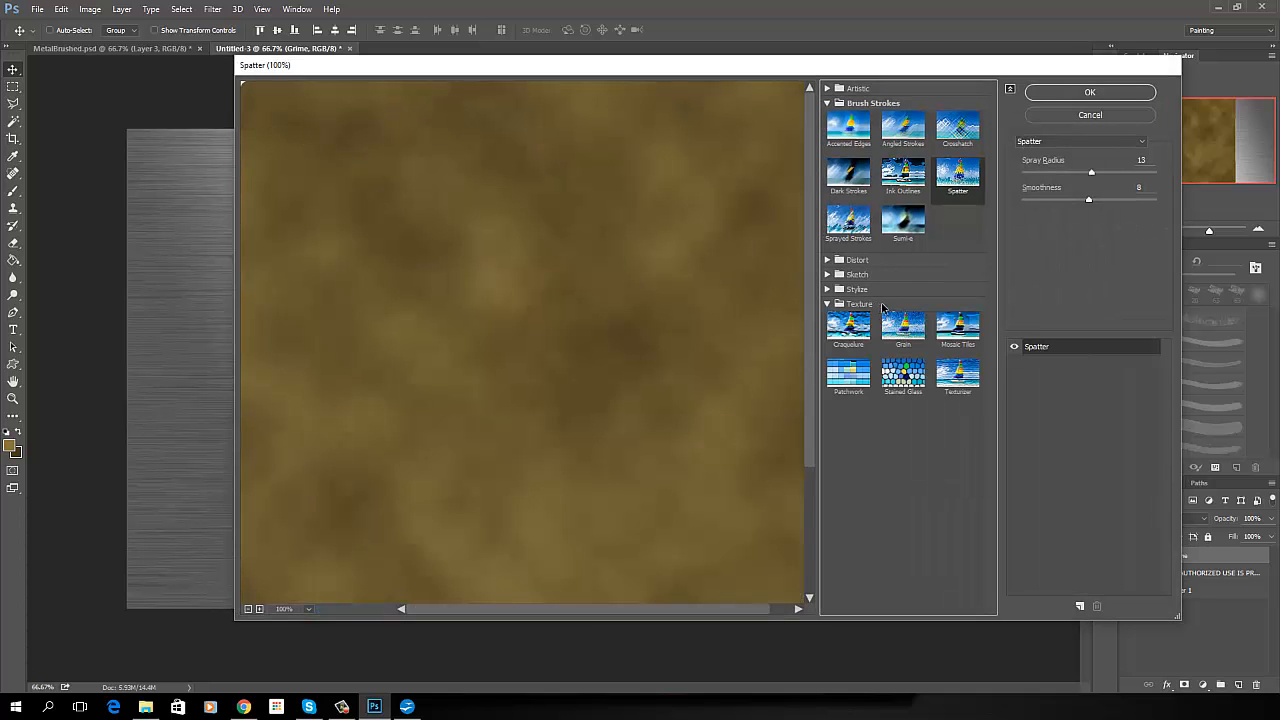
left_click(907, 342)
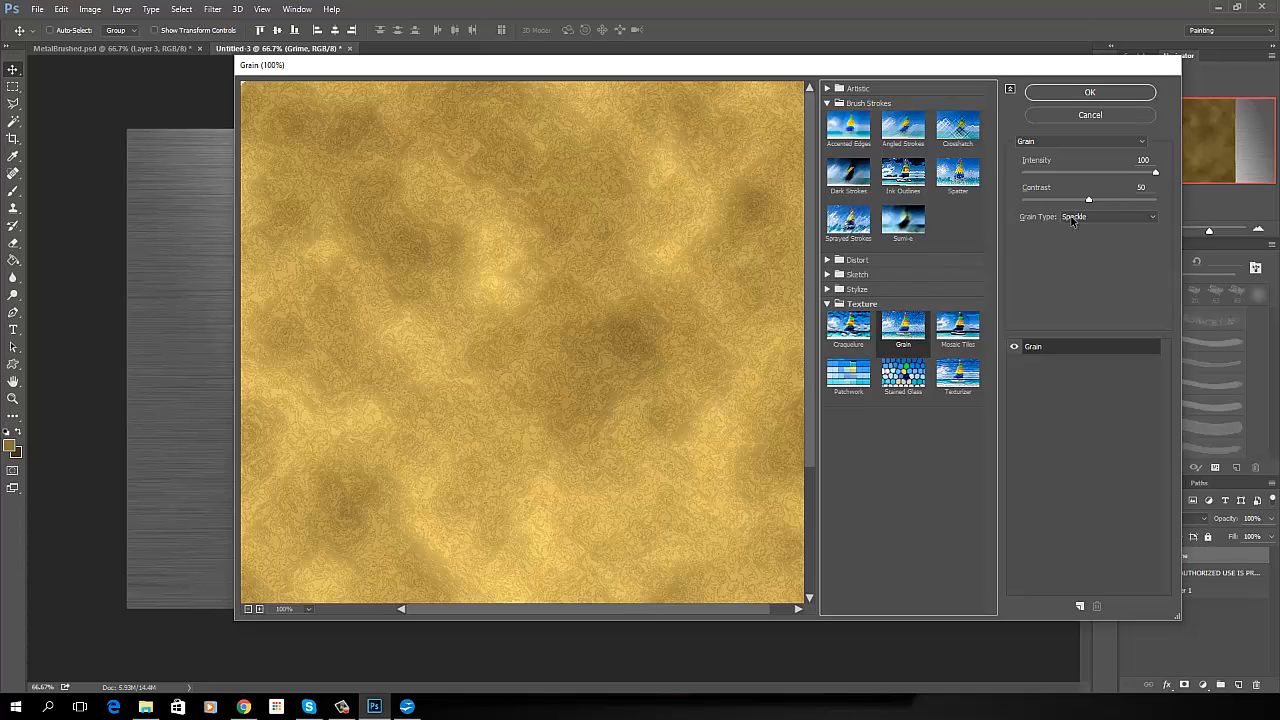
left_click(1154, 219)
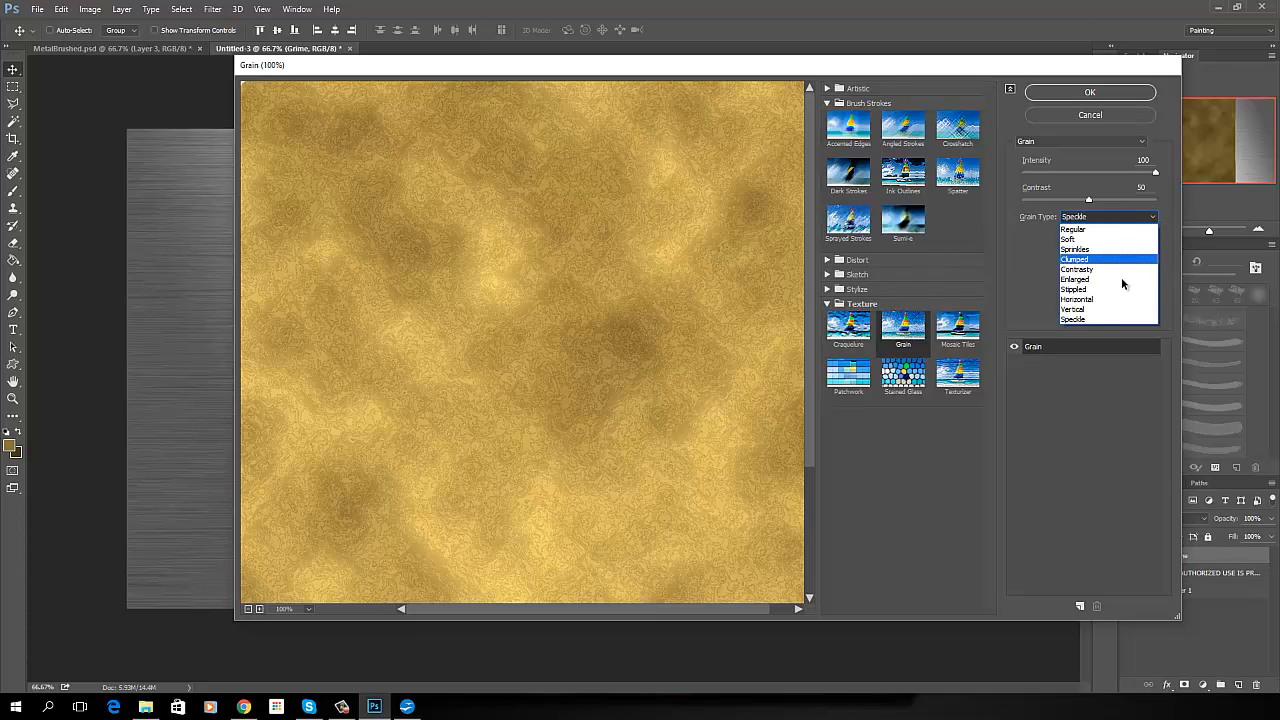
left_click(1110, 312)
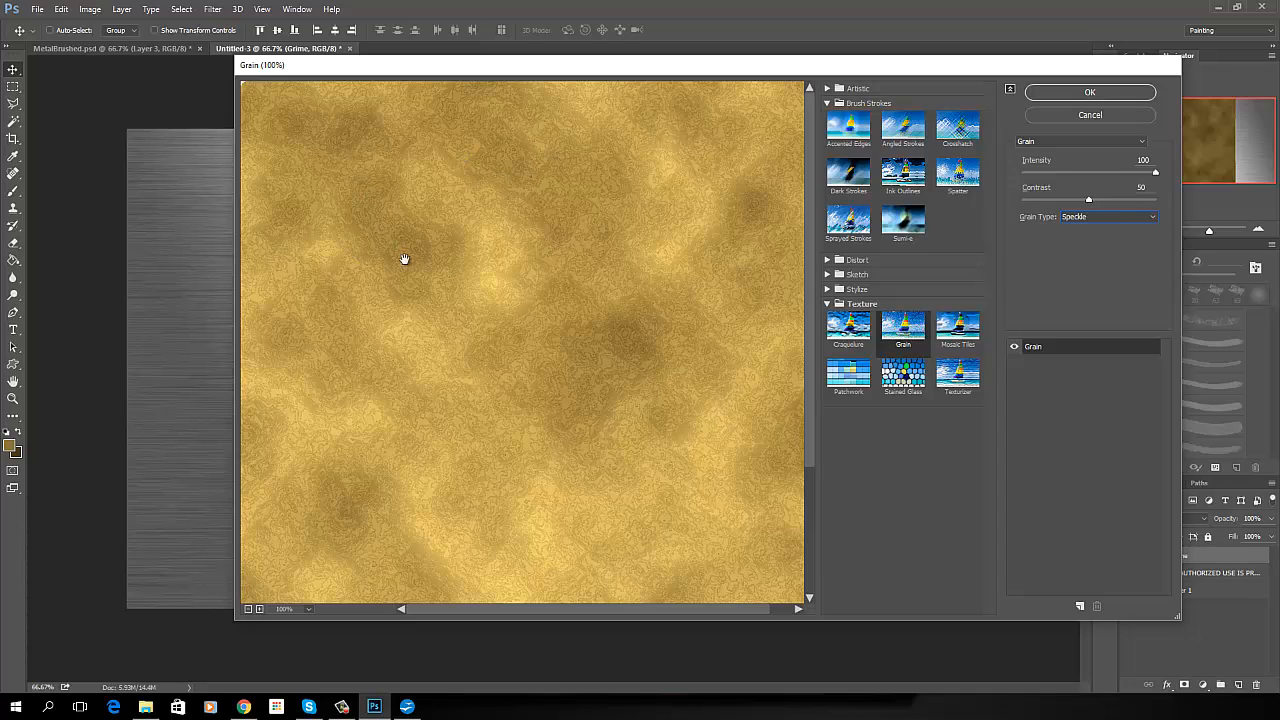
left_click(1092, 93)
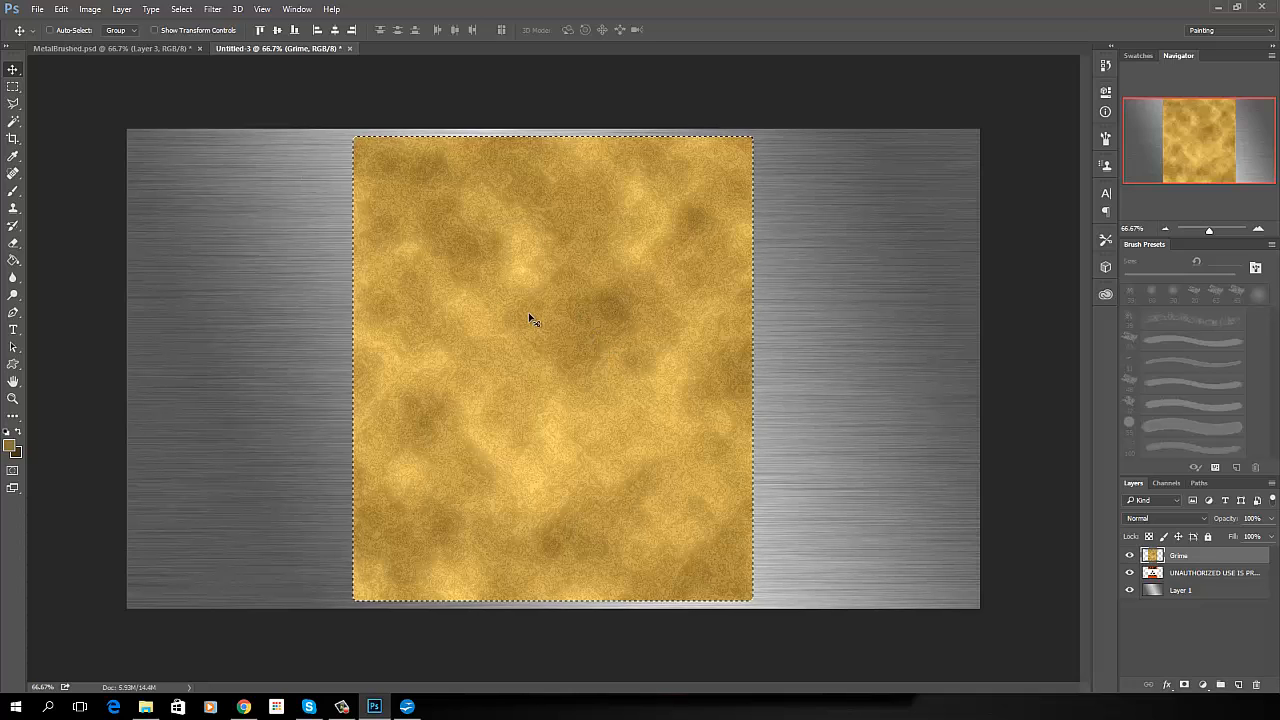
Adjust the Grime layer's Levels with input values of 58, 0.35 and 215.
left_click(90, 9)
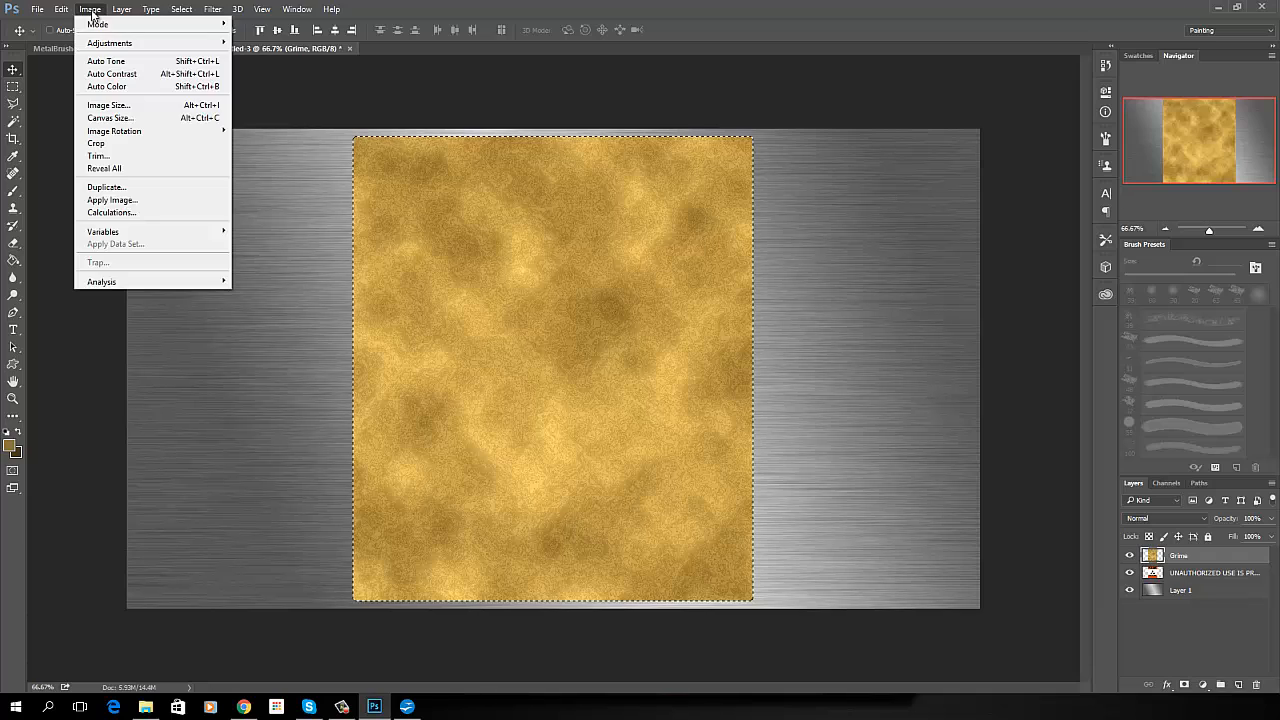
mouse_move(97, 45)
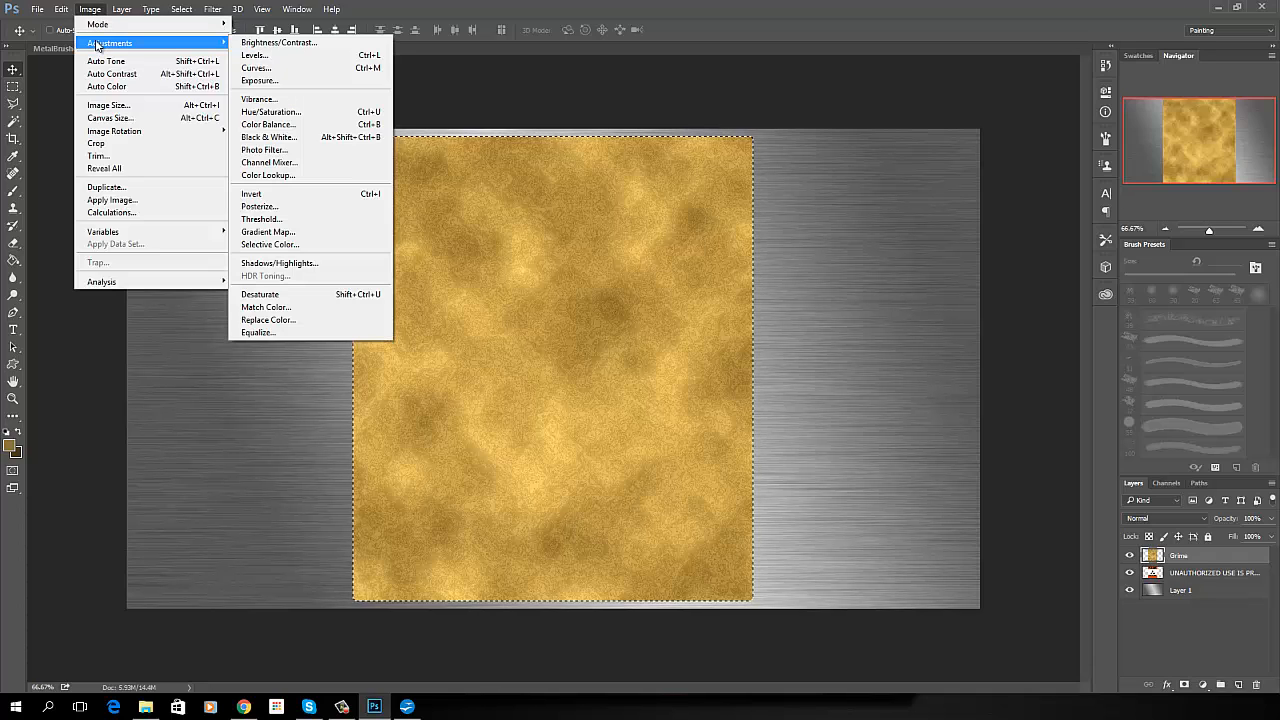
left_click(275, 58)
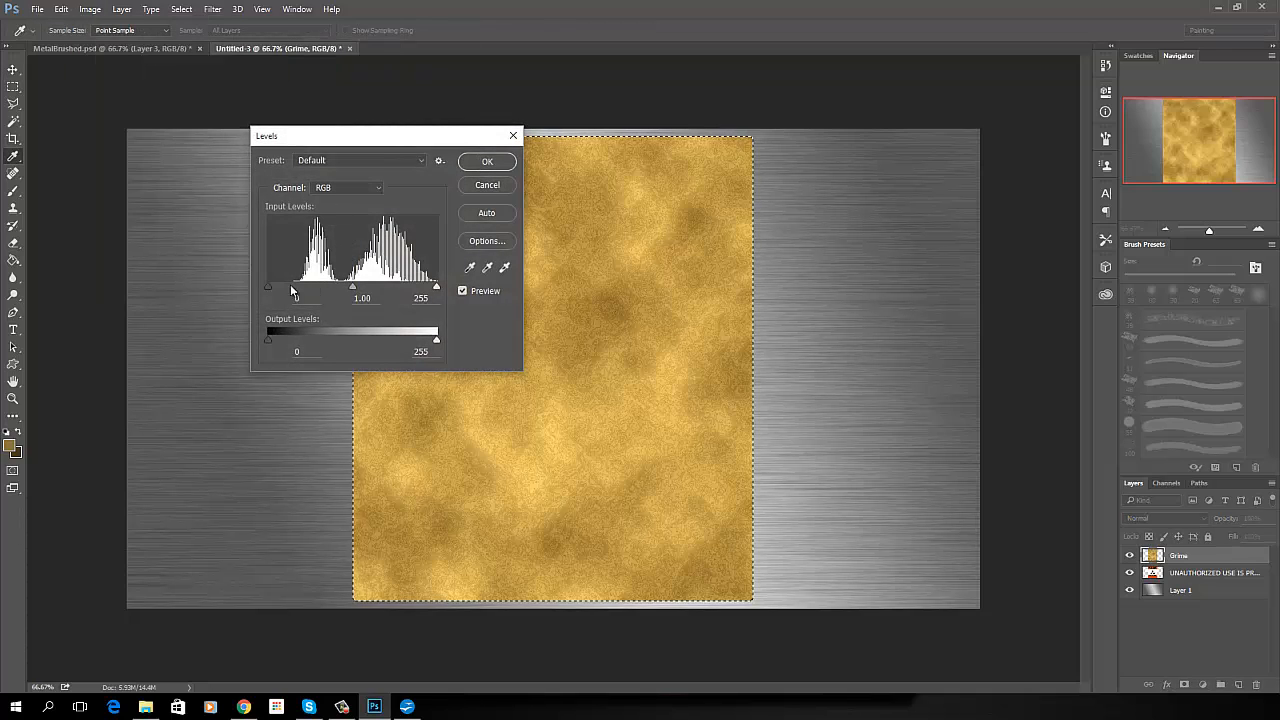
left_click_drag(270, 286, 307, 290)
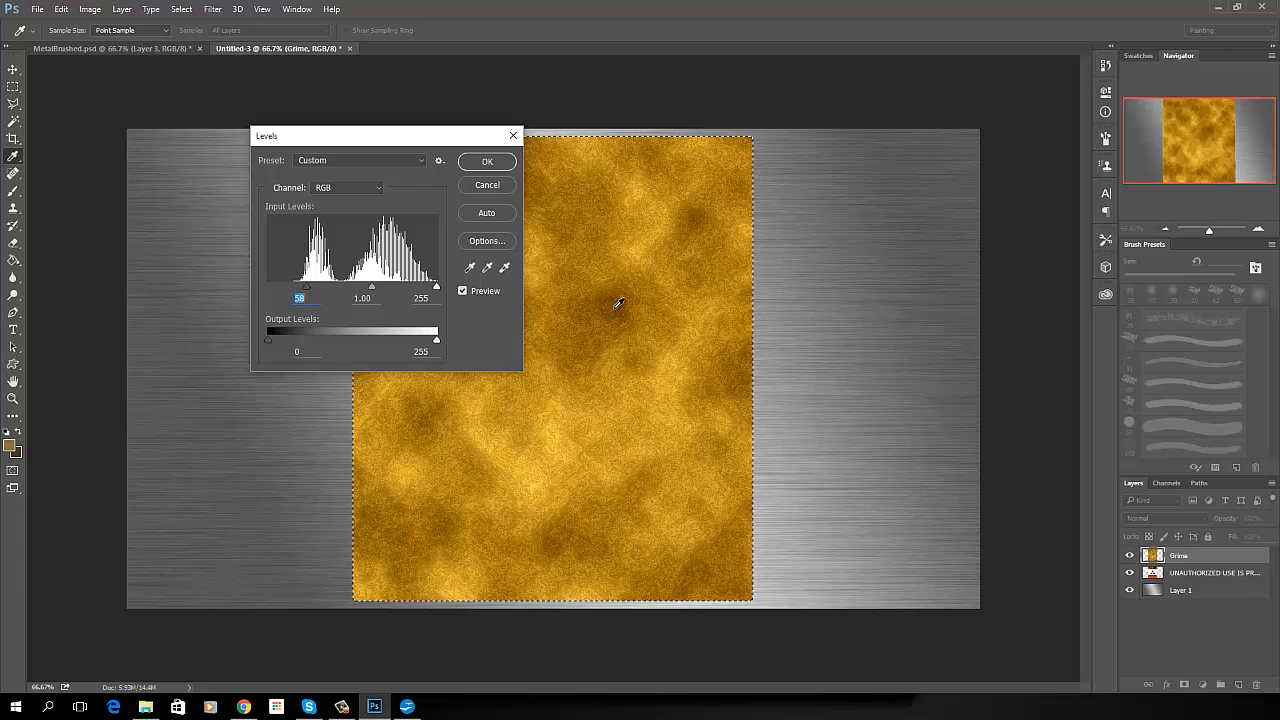
mouse_move(436, 286)
left_mouse_down()
mouse_move(364, 292)
mouse_move(389, 289)
left_mouse_up()
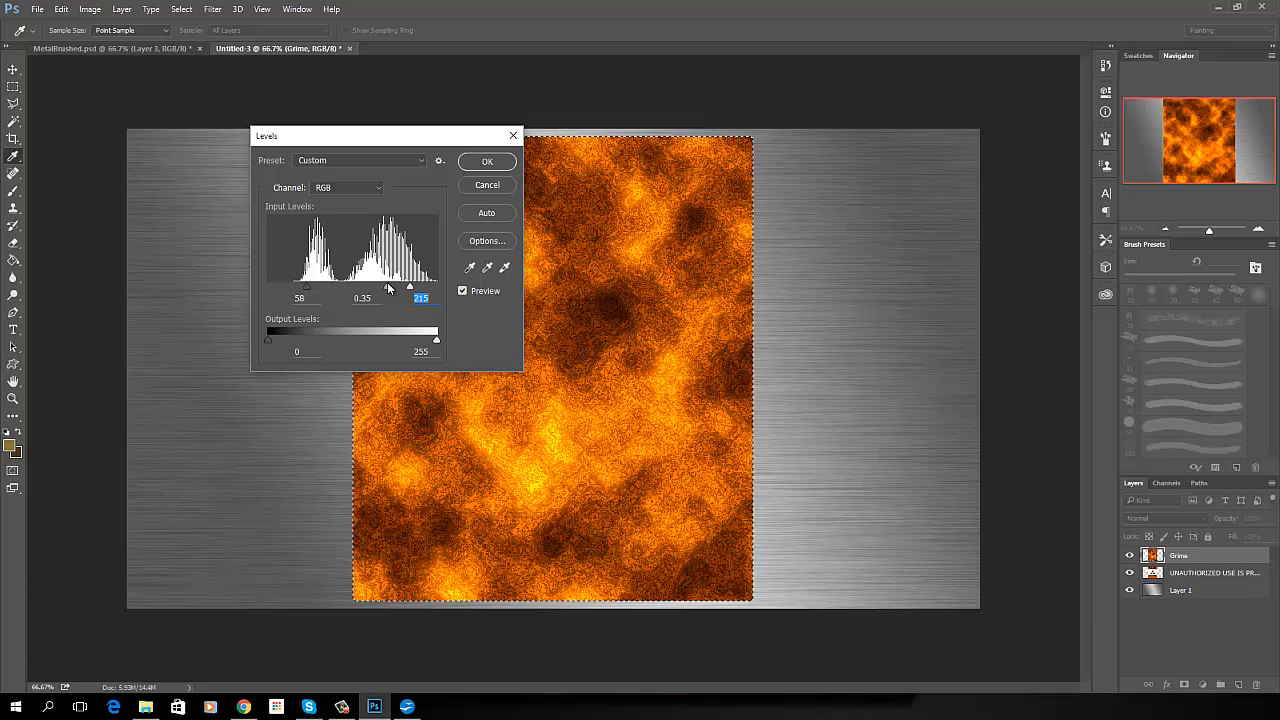
key("Return")
key("v")
Apply the Dry Brush artistic filter to the Grime layer with brush size 5, brush detail 10 and texture 1.
left_click(212, 9)
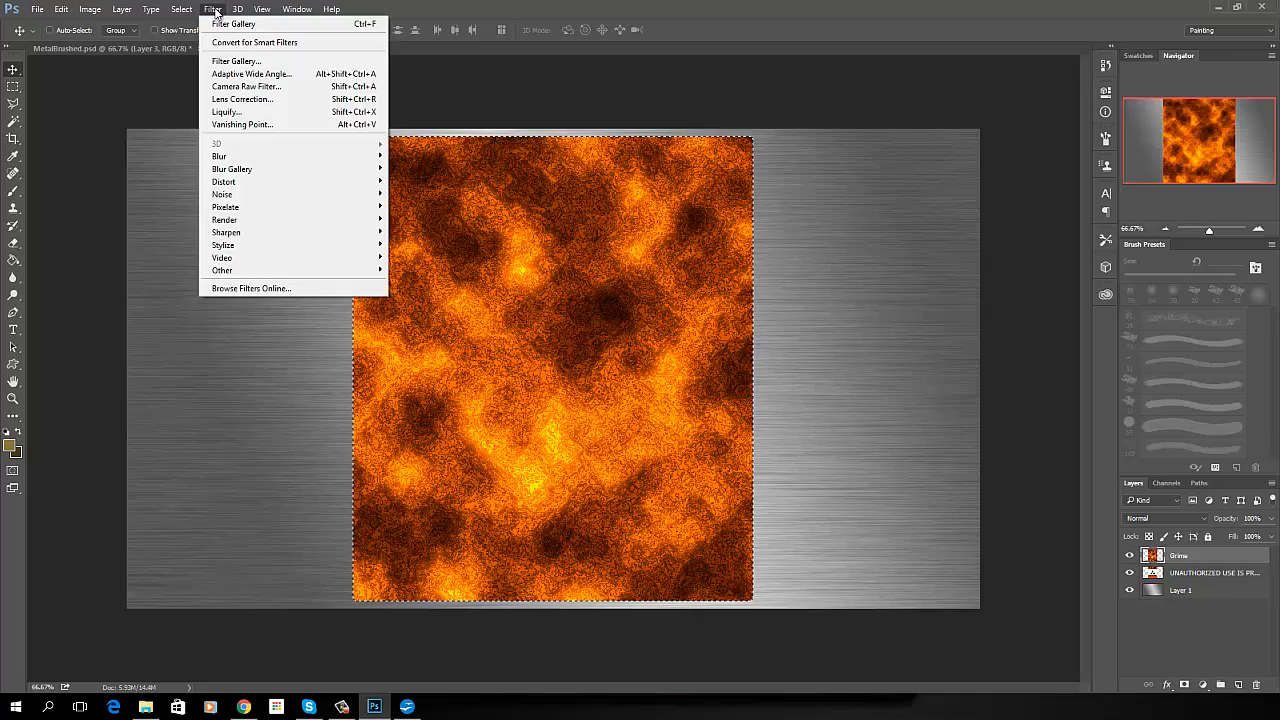
left_click(227, 62)
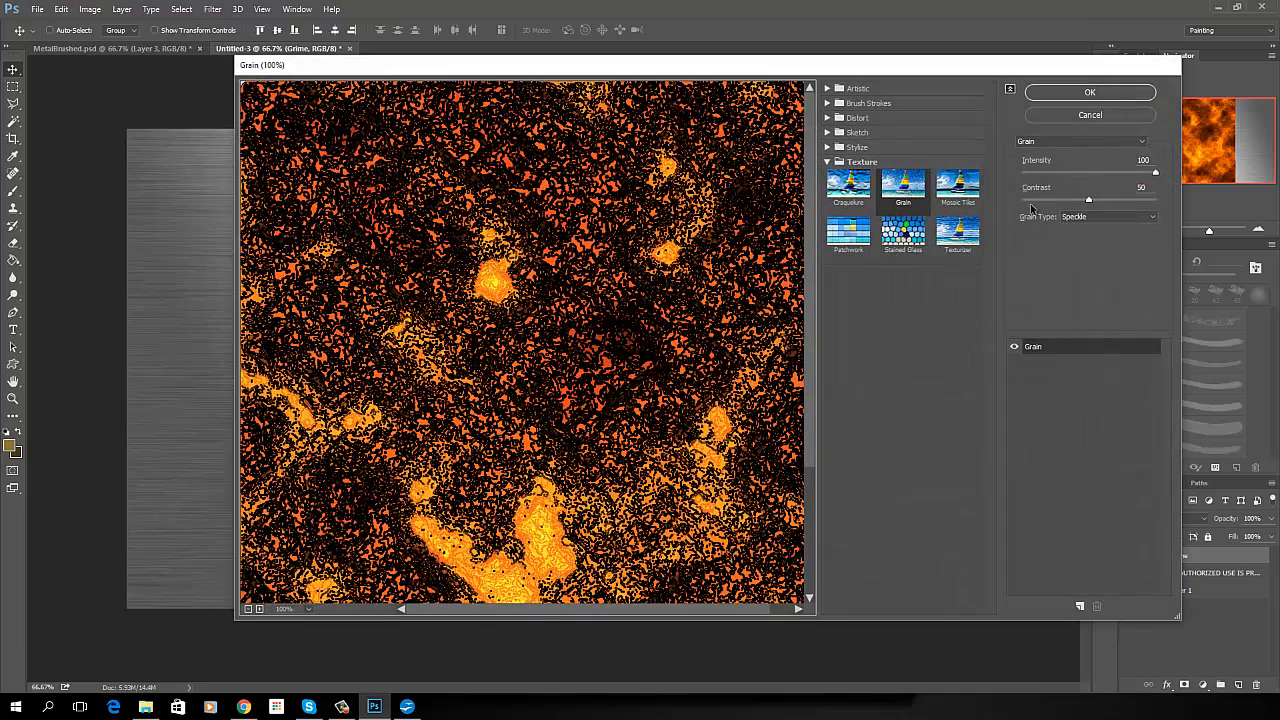
left_click(863, 90)
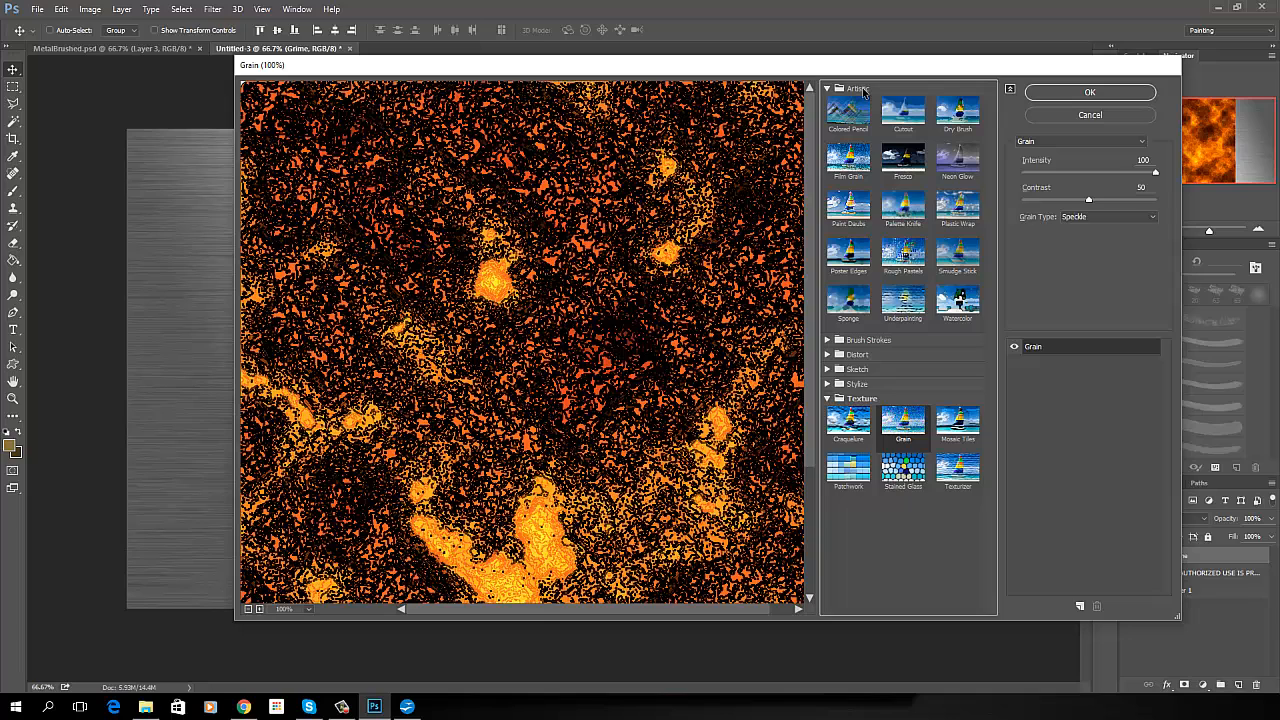
left_click(958, 115)
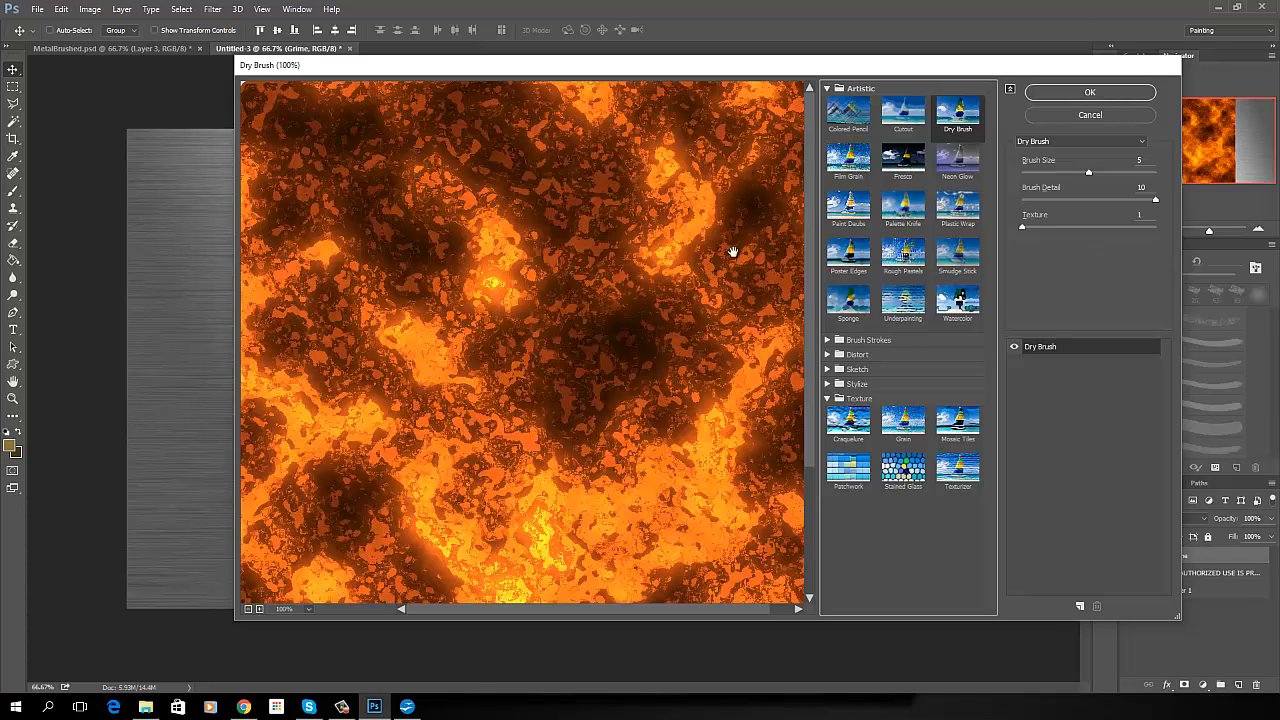
left_click(1090, 93)
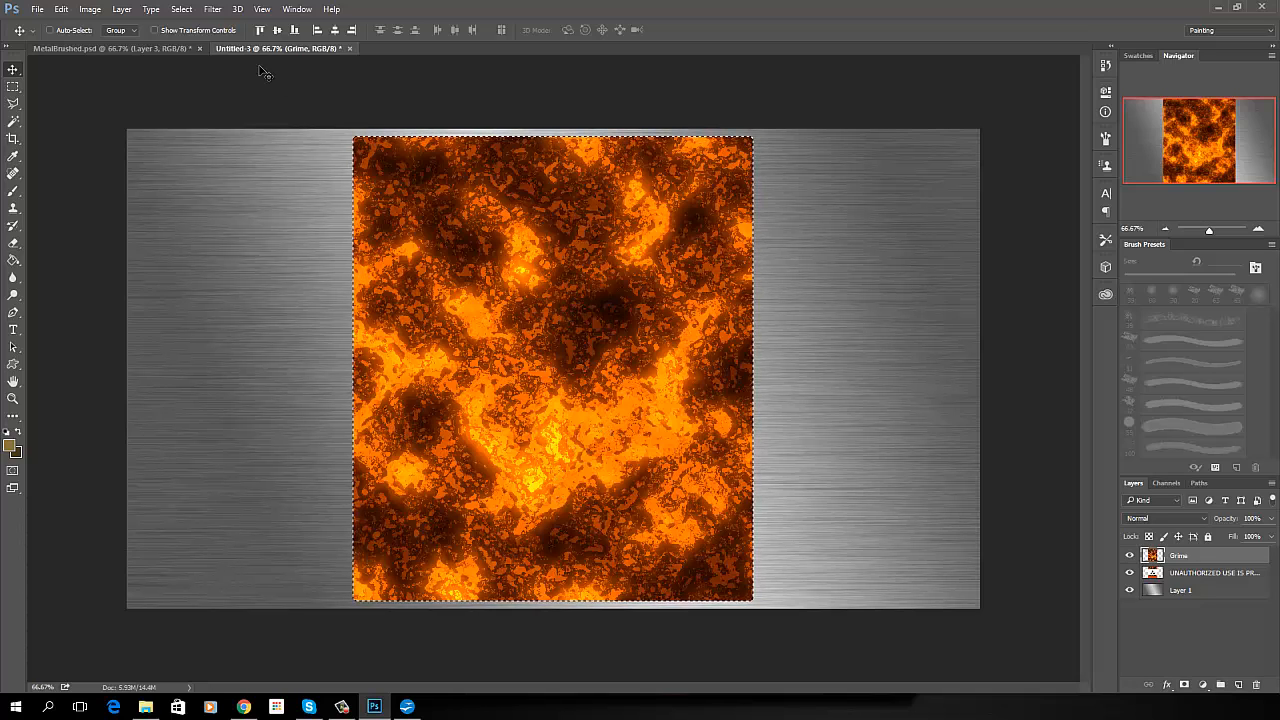
Add monochromatic Gaussian noise to the Grime layer and clear the selection.
left_click(212, 9)
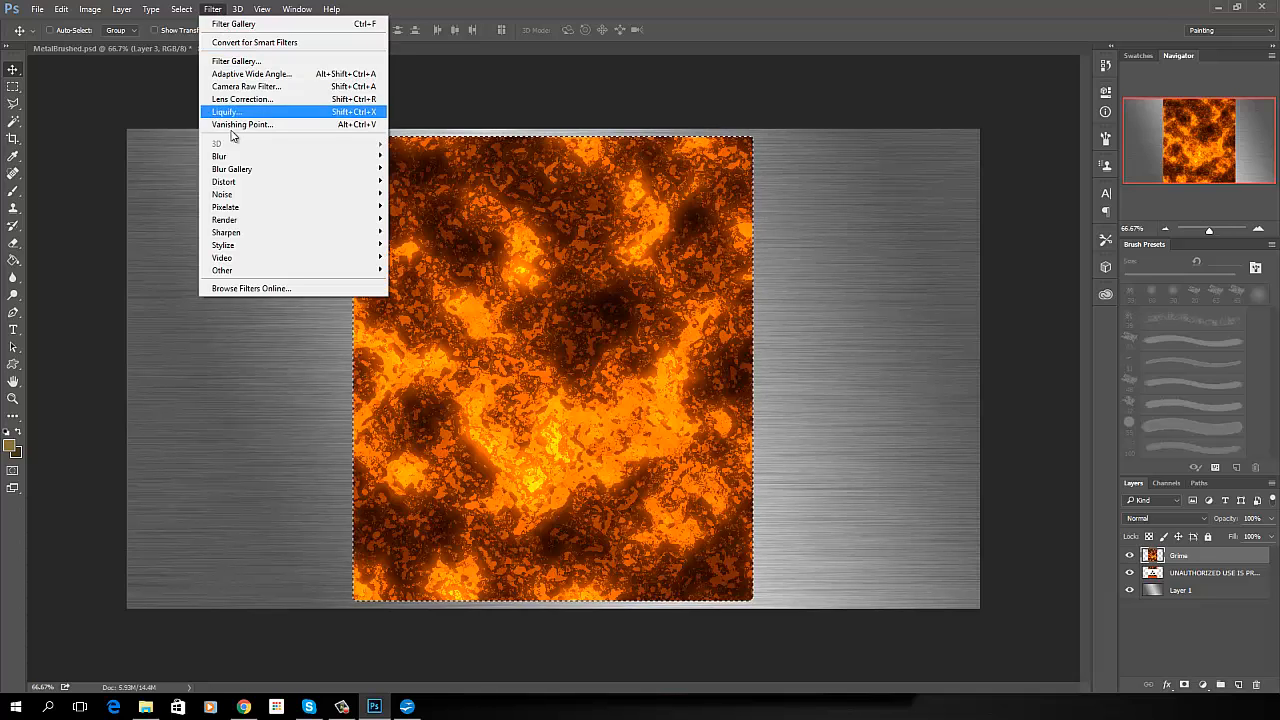
mouse_move(225, 194)
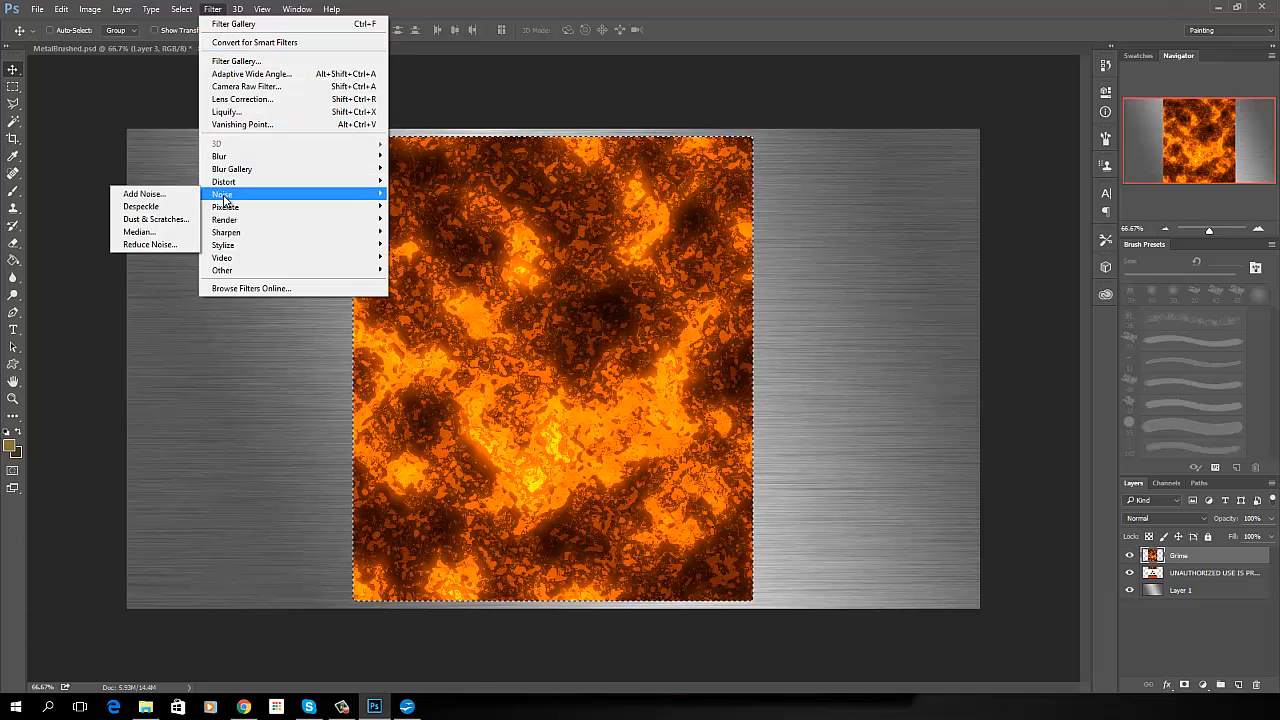
left_click(161, 194)
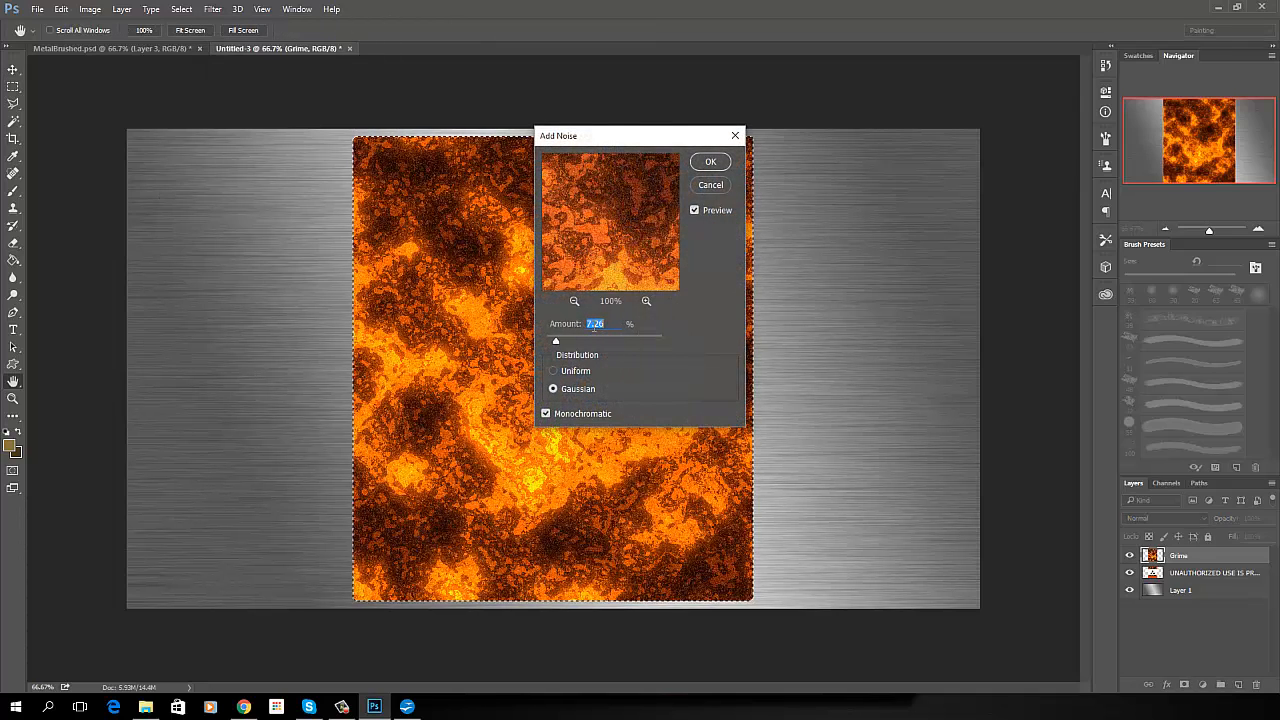
left_click_drag(558, 343, 559, 343)
left_click(710, 163)
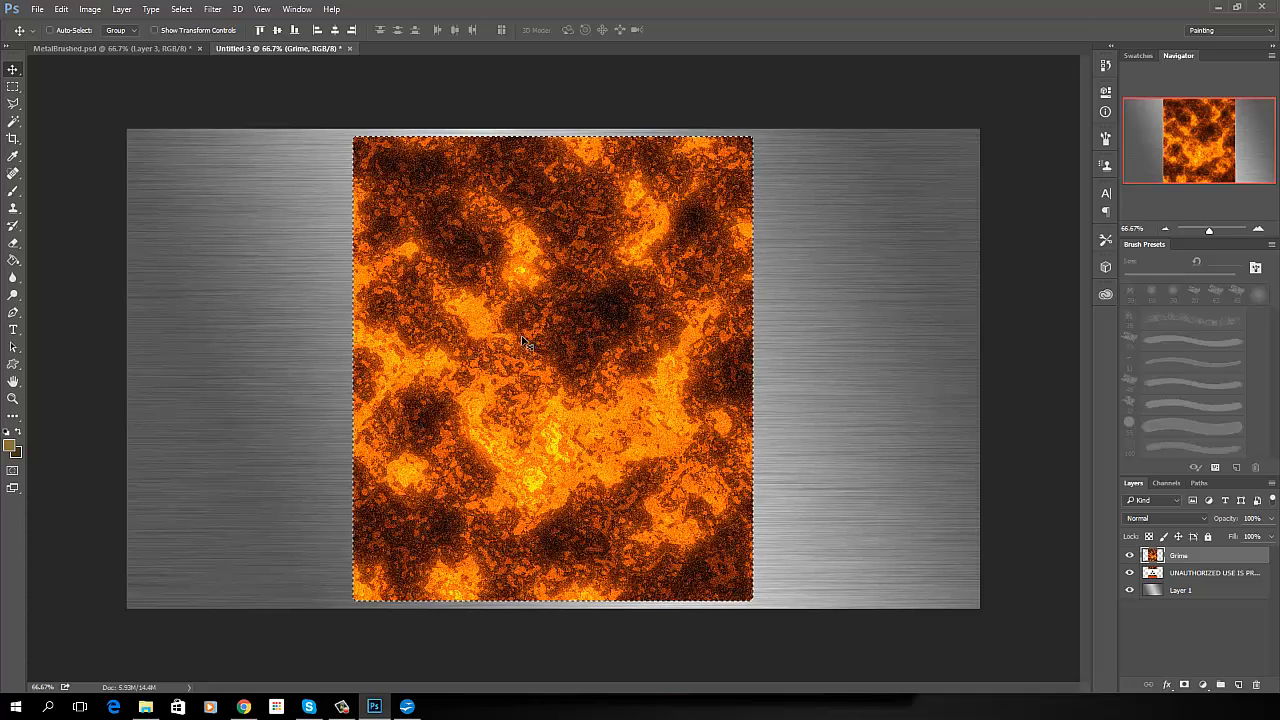
key("ctrl+d")
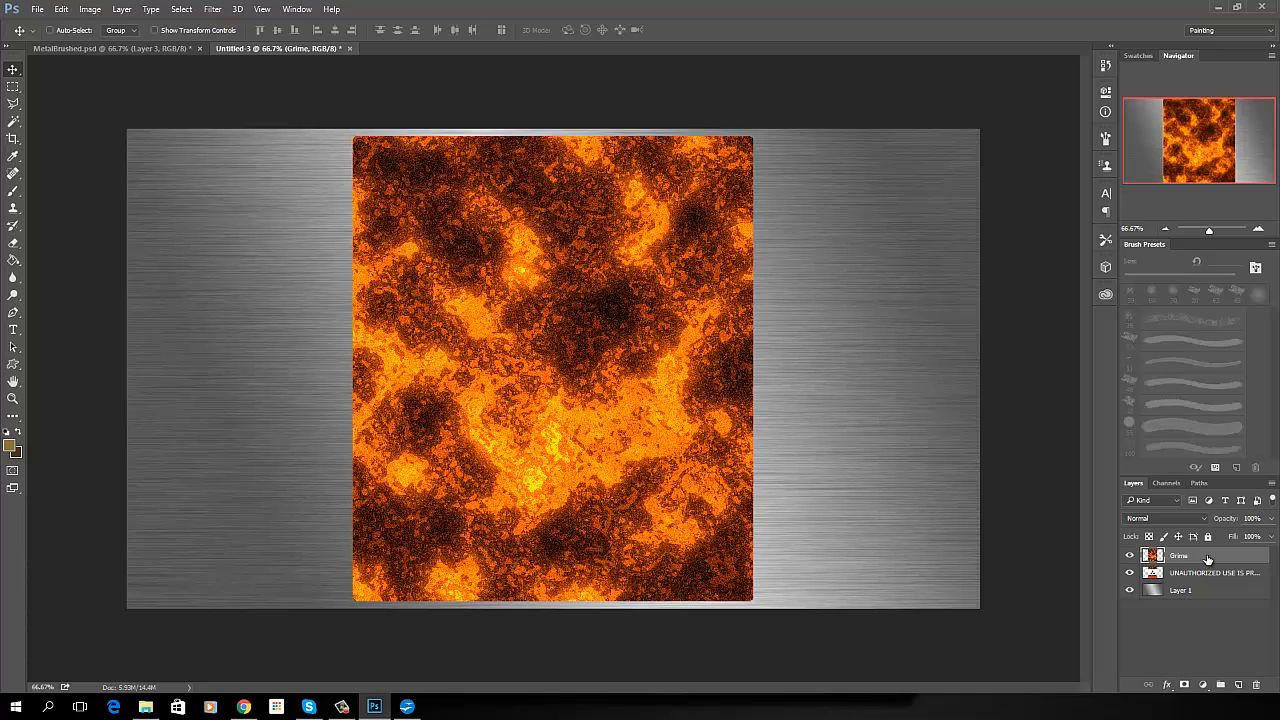
Duplicate the Grime layer and name the copy Rust.
right_click(1206, 554)
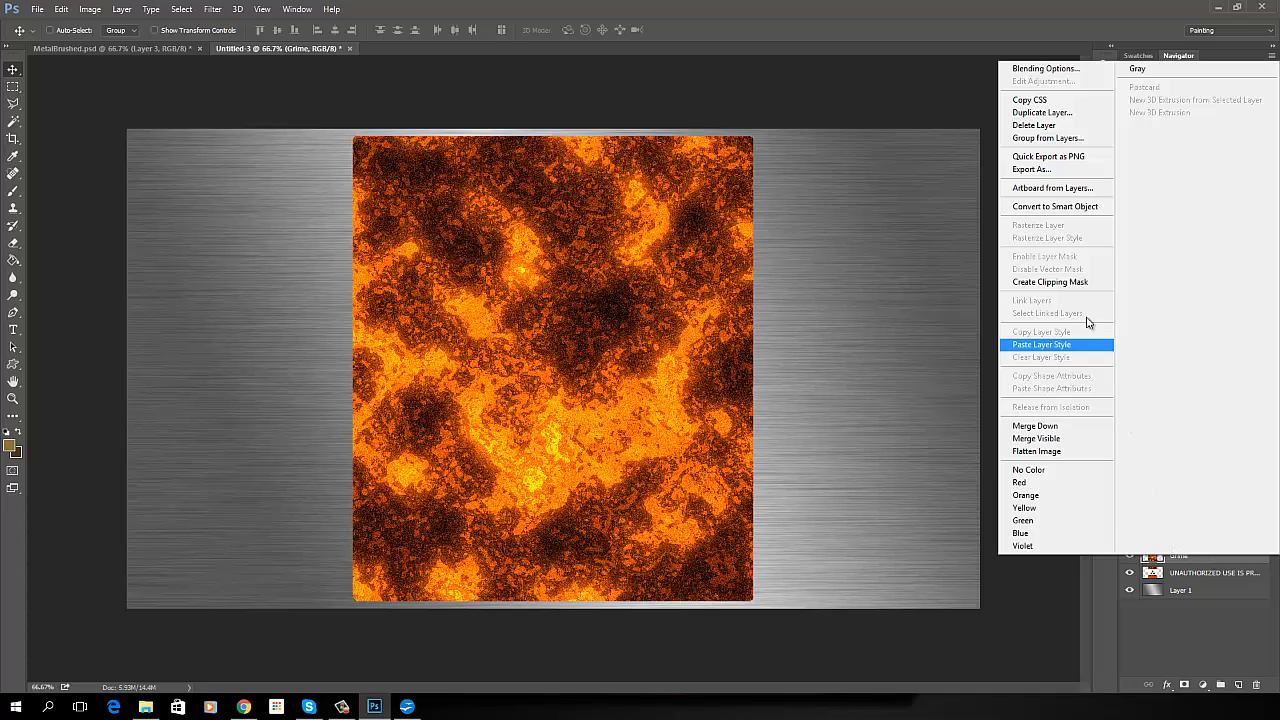
left_click(1052, 112)
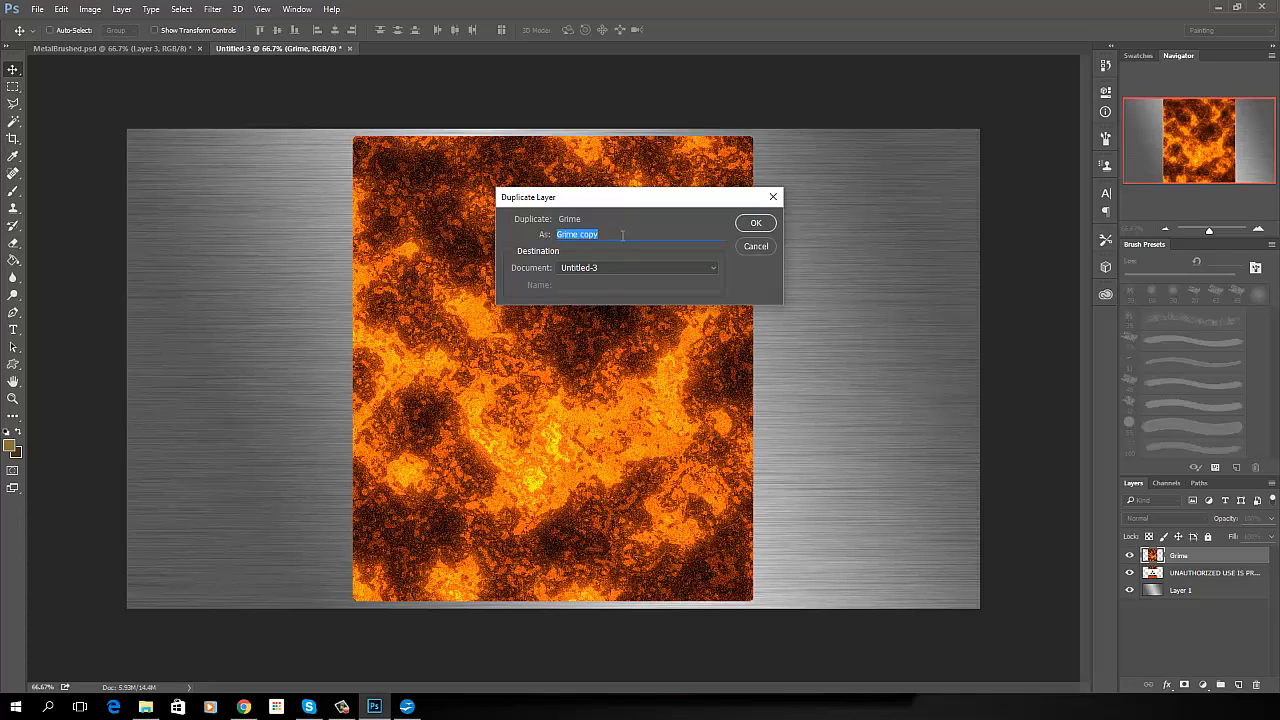
type("Rust")
key("Return")
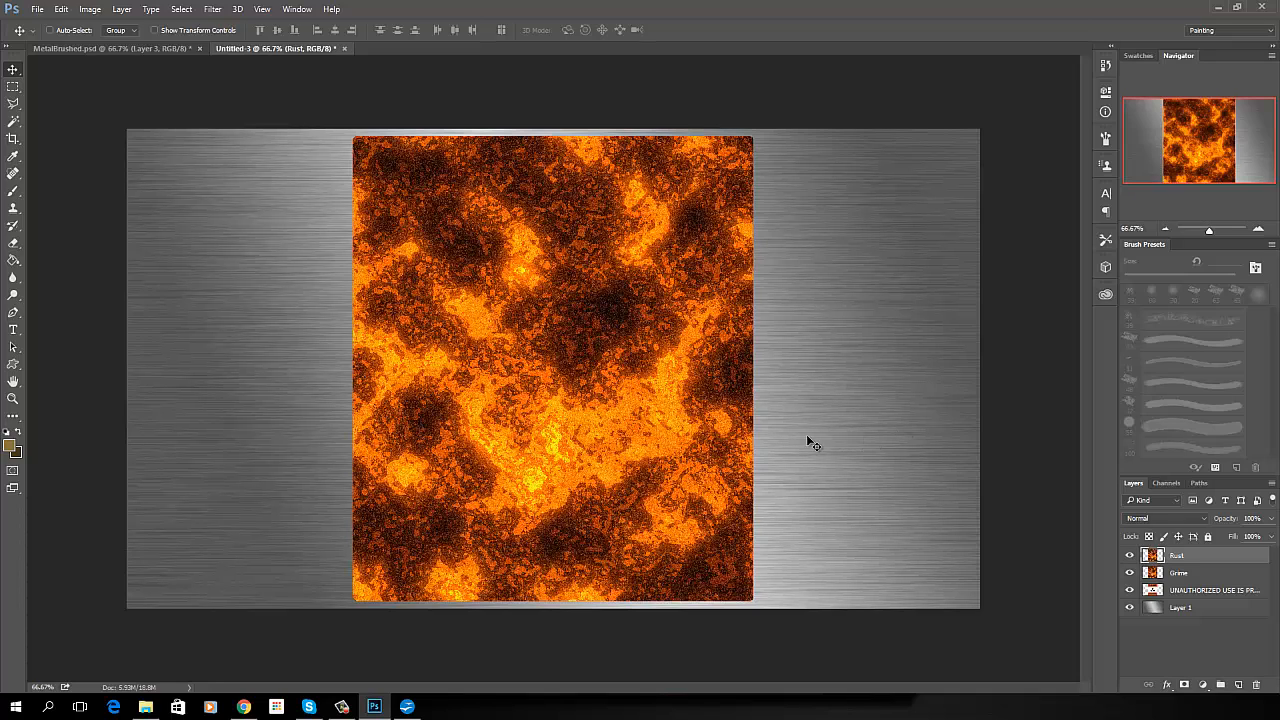
Hide the Rust layer and set the Grime layer to Screen blending at 50% opacity.
left_click(1194, 575)
left_click(1130, 555)
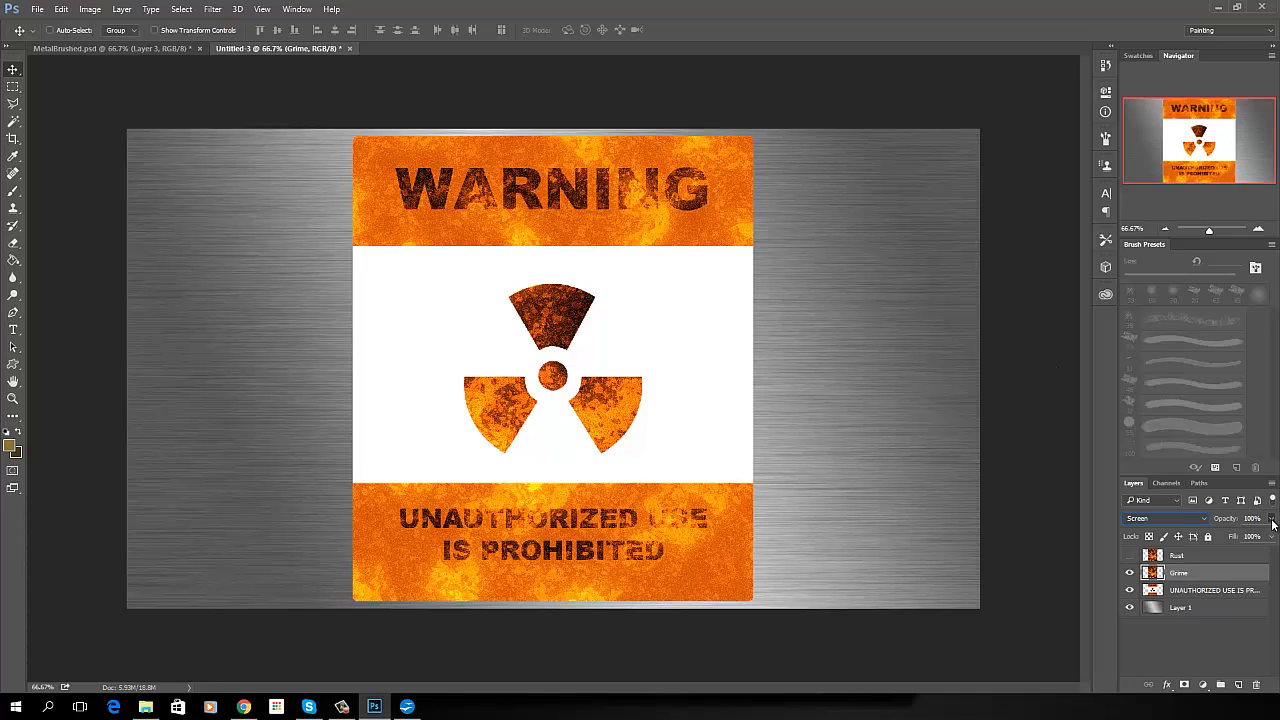
left_click_drag(1262, 519, 1243, 519)
type("50")
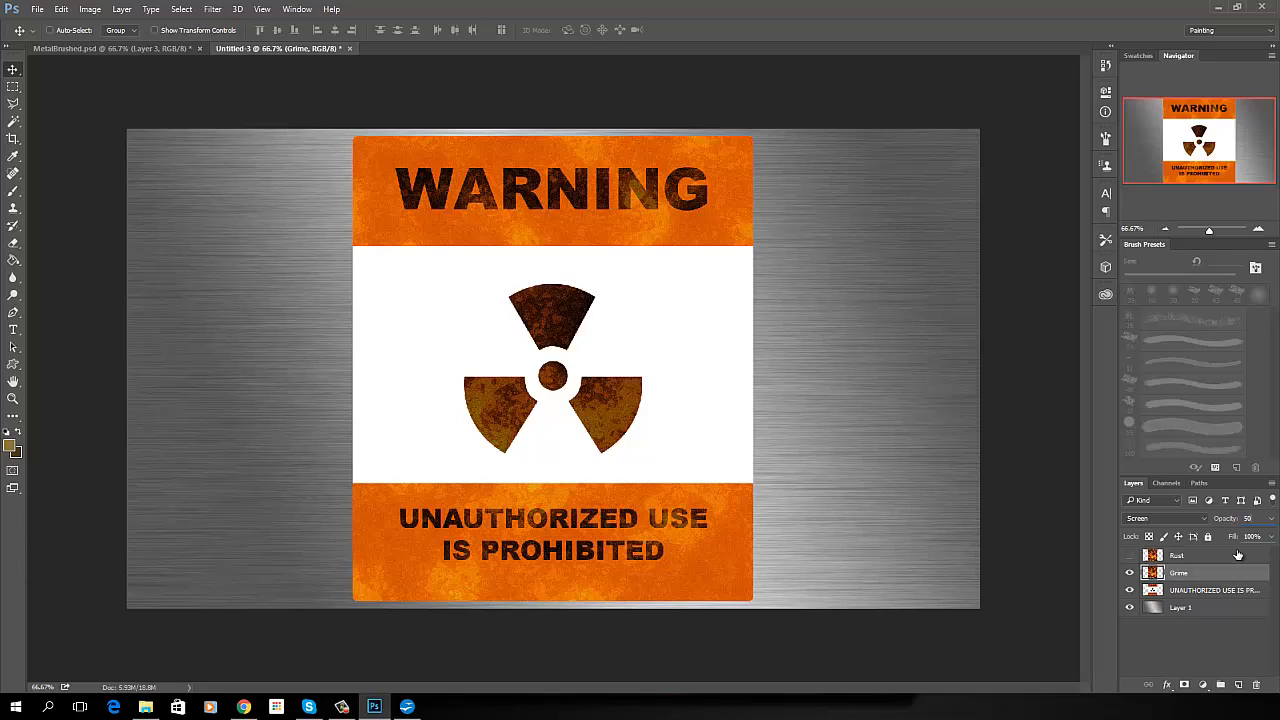
key("Return")
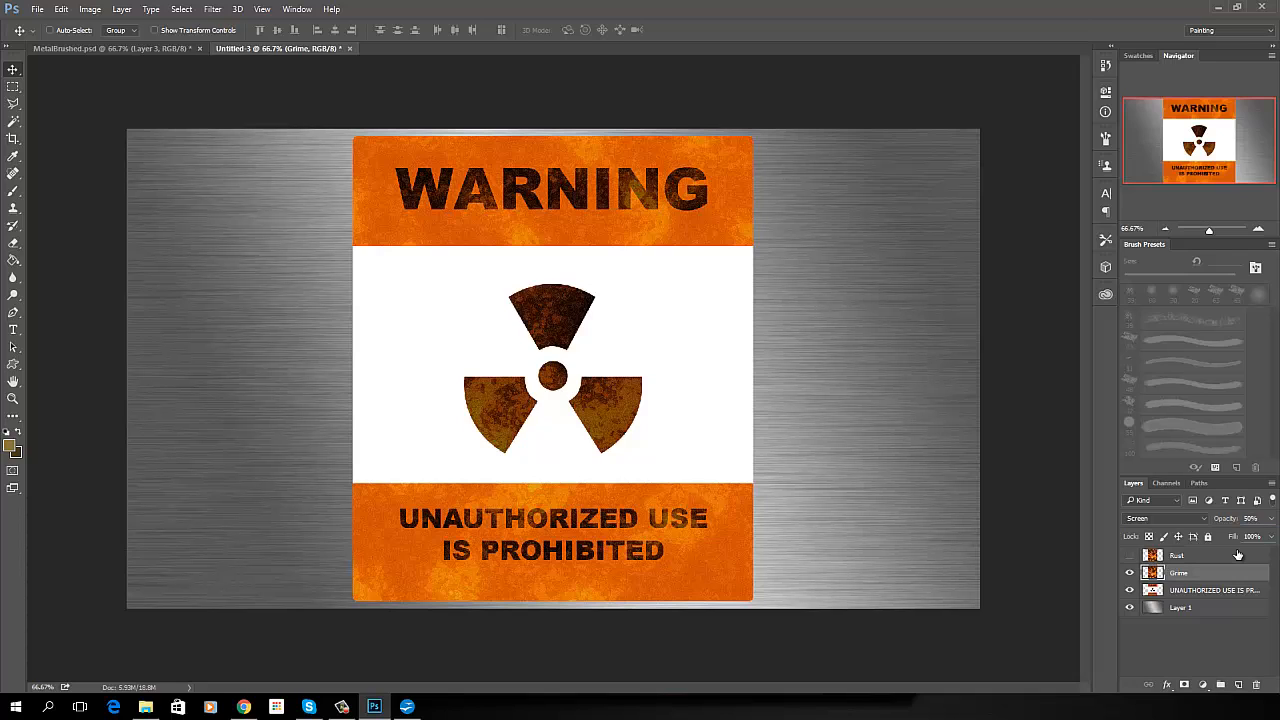